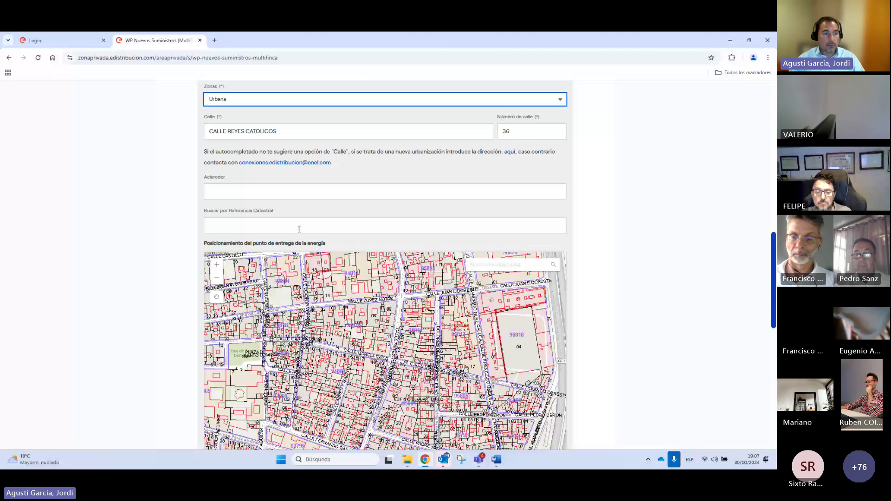
# - Mark the energy delivery point on the cadastral map, on the west side of the entered street just south of Calle García Tello
pyautogui.click(235, 225)
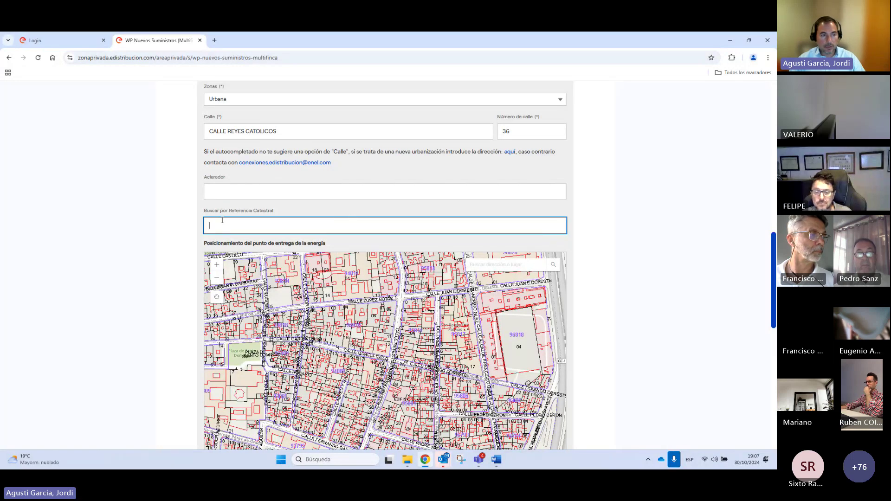
pyautogui.scroll(-1, 597, 246)
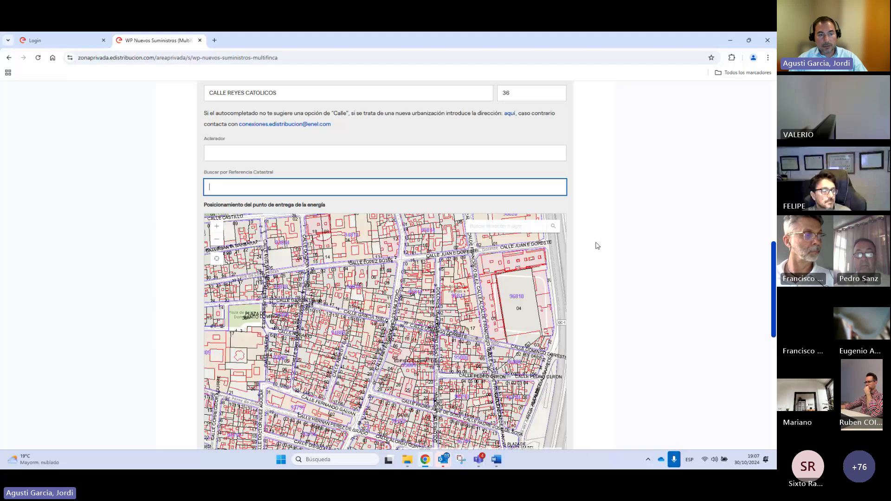
pyautogui.scroll(-1, 594, 245)
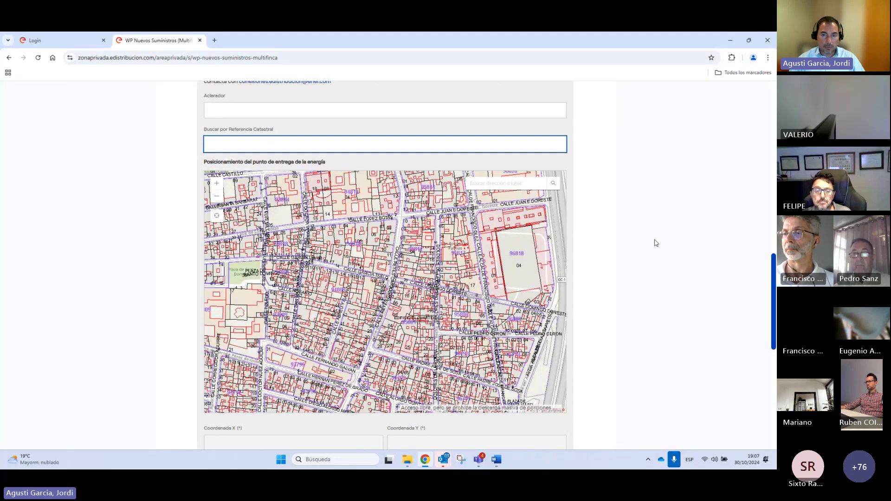
pyautogui.scroll(-3, 655, 243)
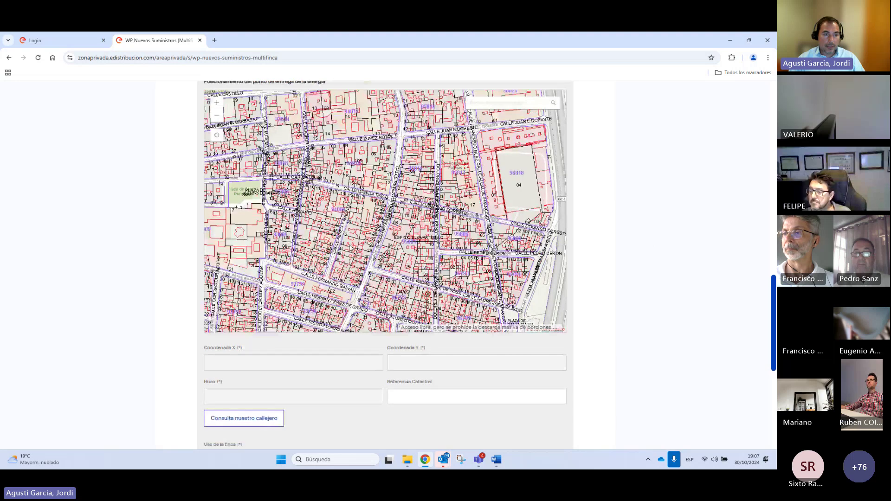
pyautogui.scroll(1, 655, 242)
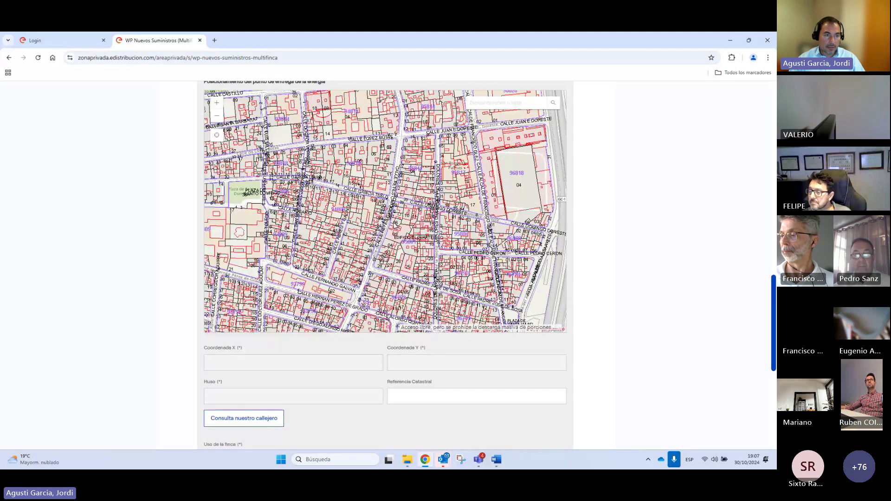
pyautogui.click(216, 103)
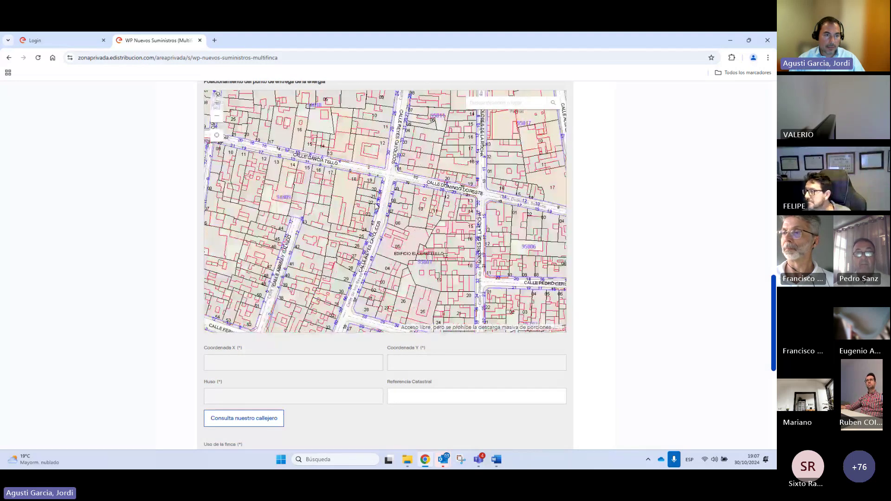
pyautogui.click(370, 222)
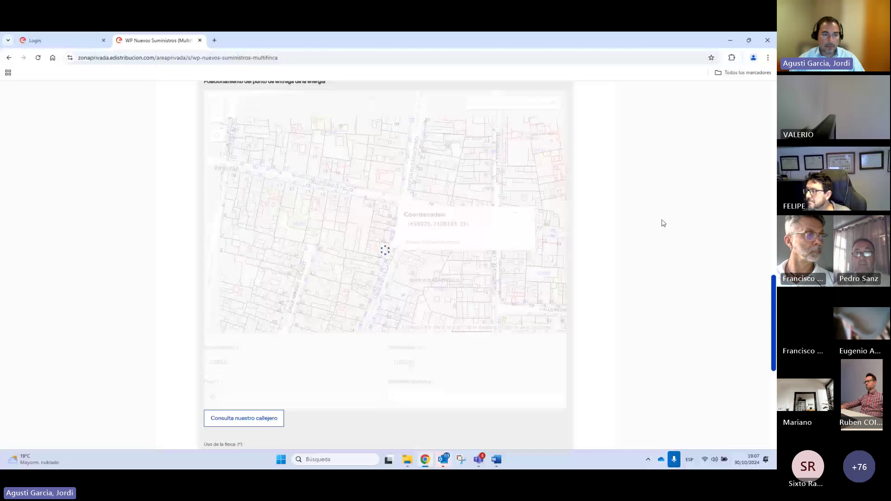
# - Look up the entered address in the distributor's street directory and acknowledge the notice
pyautogui.scroll(-1, 624, 240)
pyautogui.scroll(-3, 623, 240)
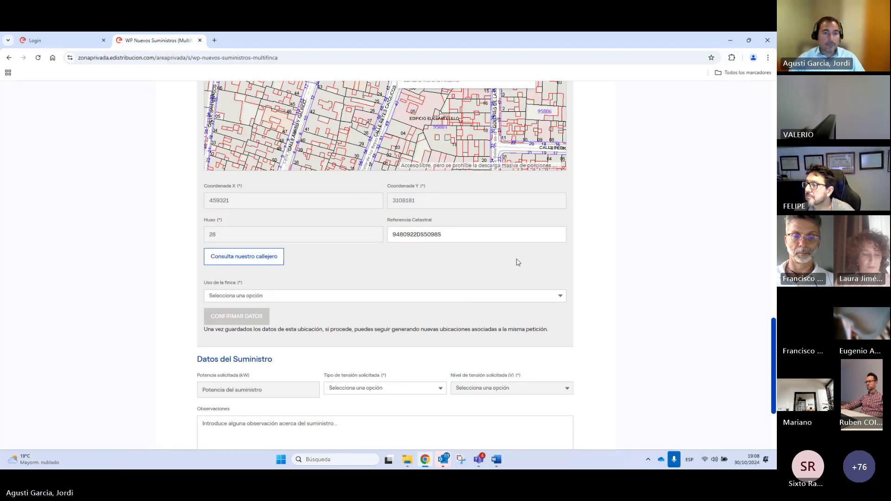
pyautogui.scroll(1, 595, 223)
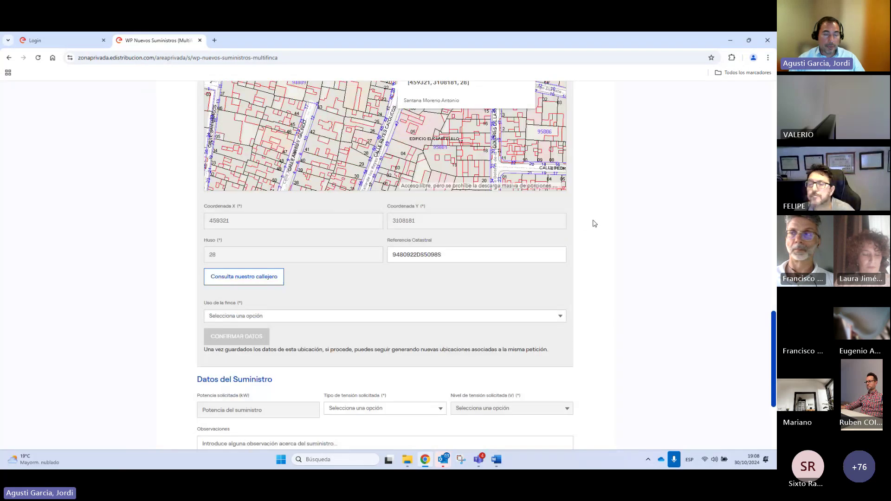
pyautogui.scroll(-2, 594, 223)
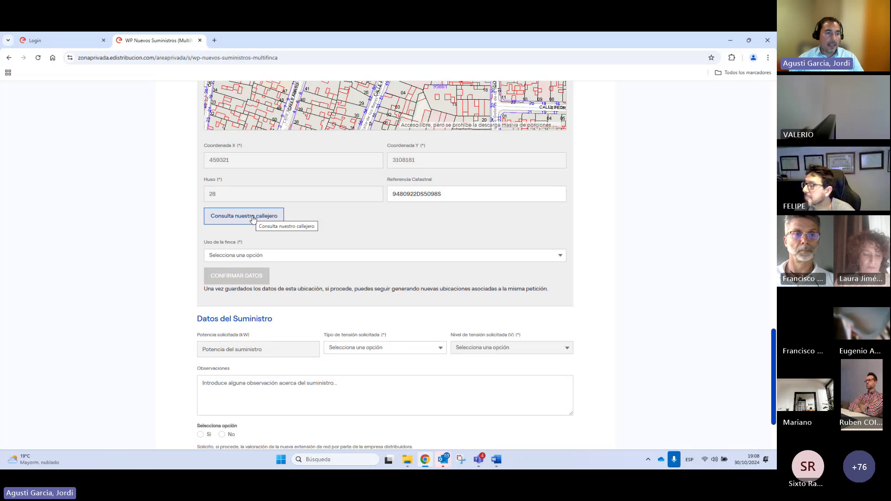
pyautogui.click(254, 219)
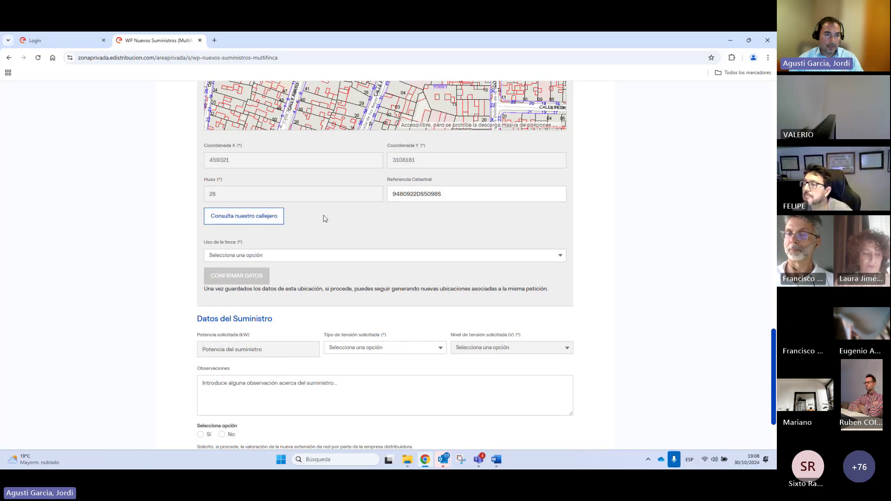
pyautogui.click(255, 219)
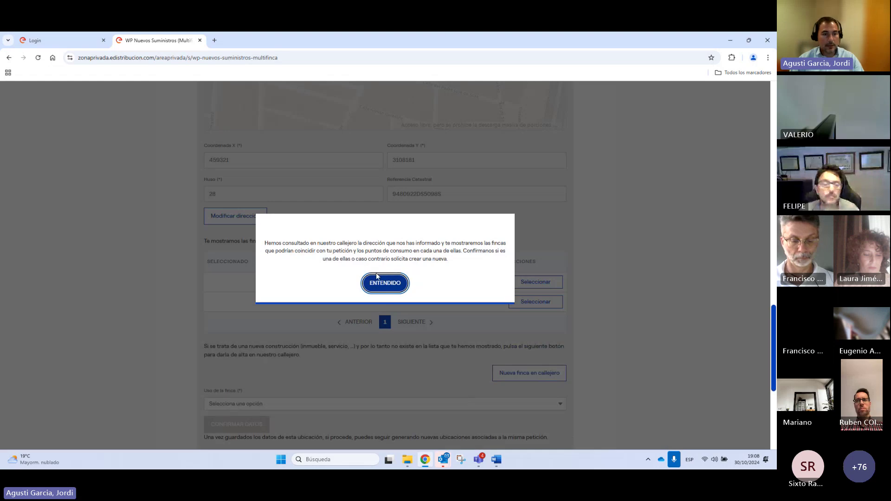
pyautogui.click(387, 282)
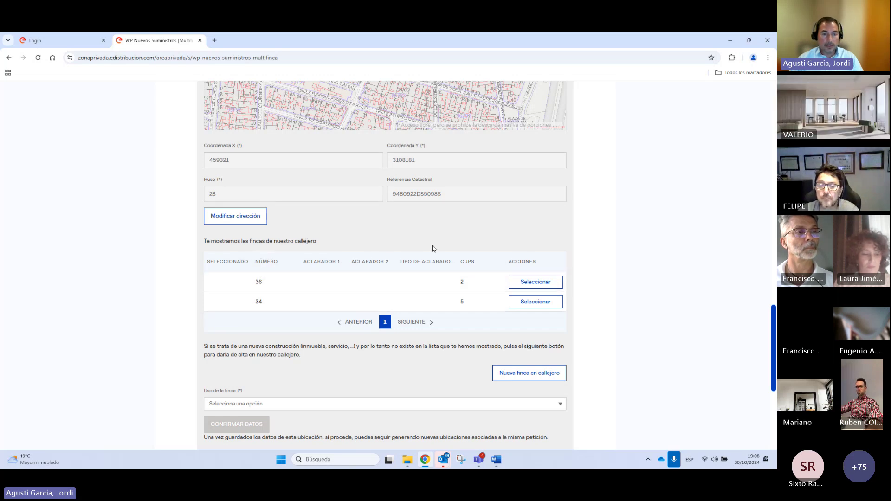
# - Select the listed property that matches the entered street number and request a new consumption point on it
pyautogui.scroll(-1, 431, 248)
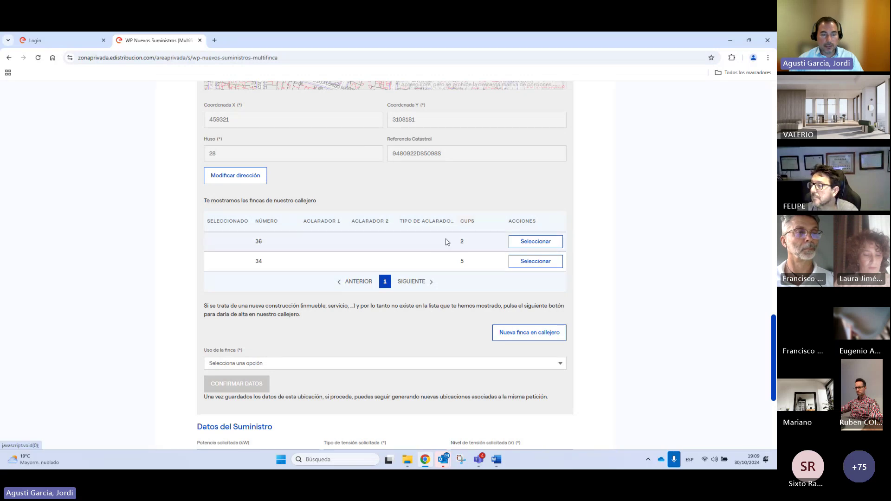
pyautogui.click(535, 241)
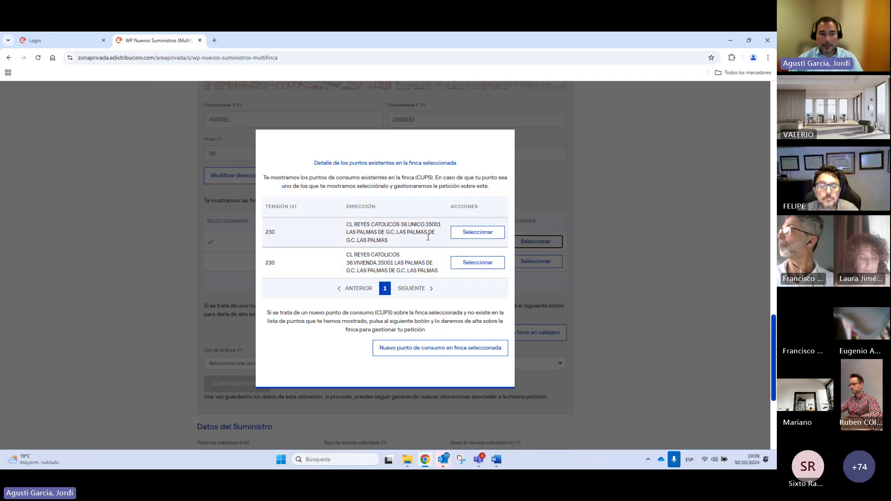
pyautogui.click(444, 354)
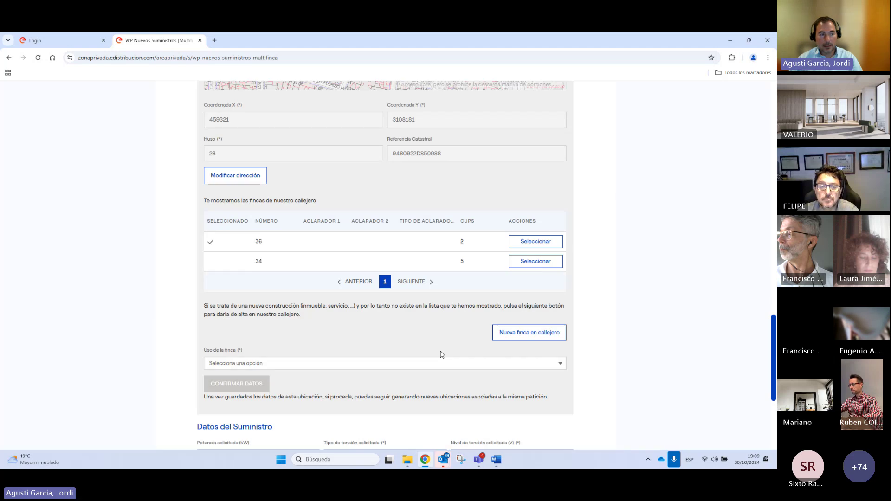
pyautogui.click(385, 268)
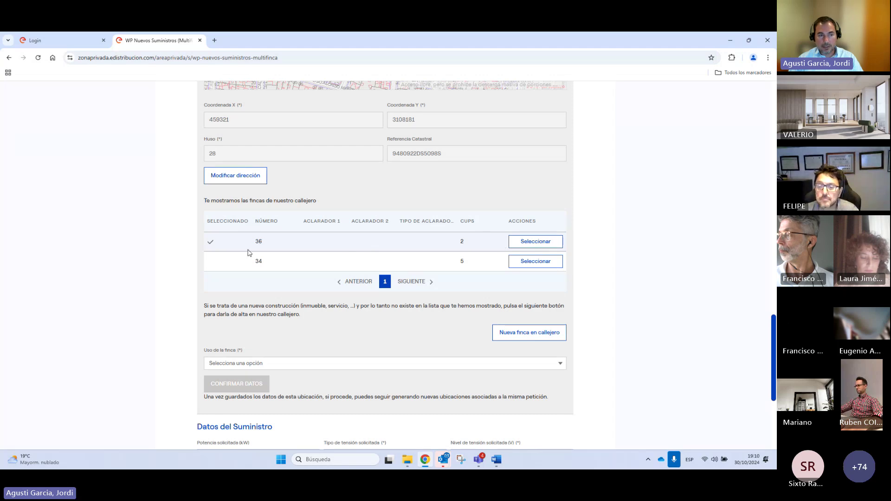
# - Request a new property in the street directory instead of a listed one and acknowledge the notice
pyautogui.scroll(-2, 309, 333)
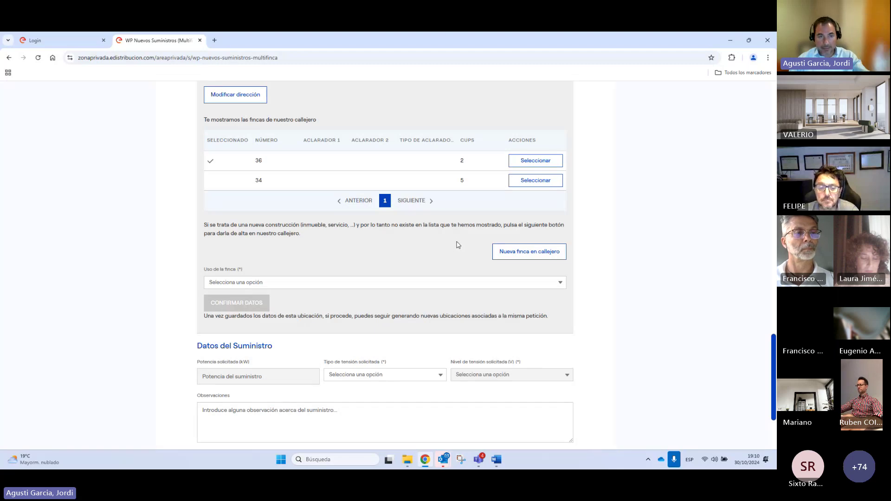
pyautogui.click(529, 253)
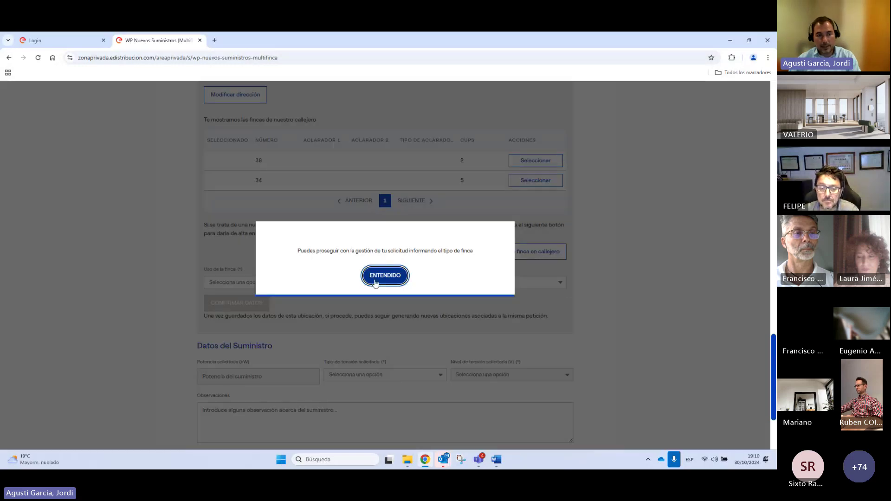
pyautogui.click(376, 281)
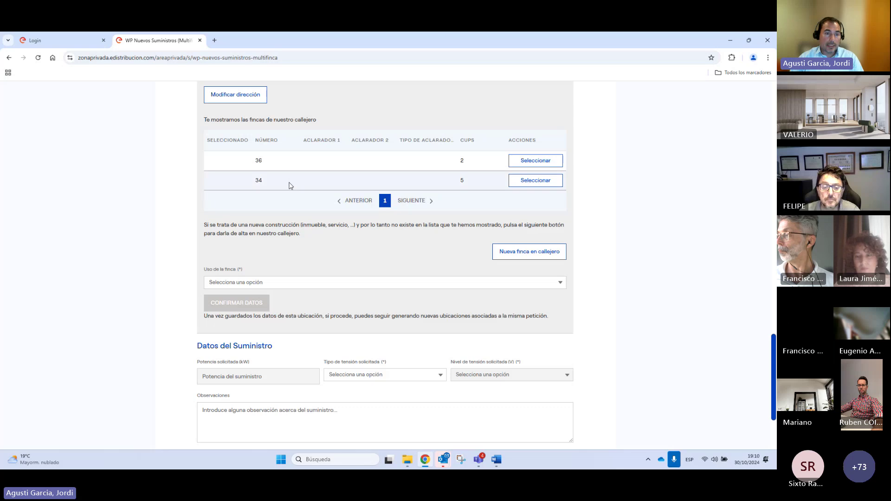
# - Set the property use to Residencial and the property detail to Inmueble de viviendas
pyautogui.scroll(-2, 297, 190)
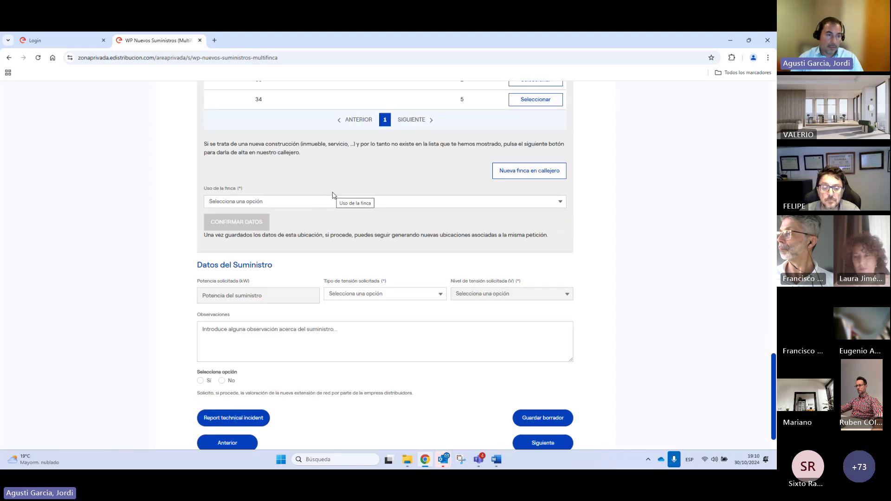
pyautogui.scroll(-2, 300, 185)
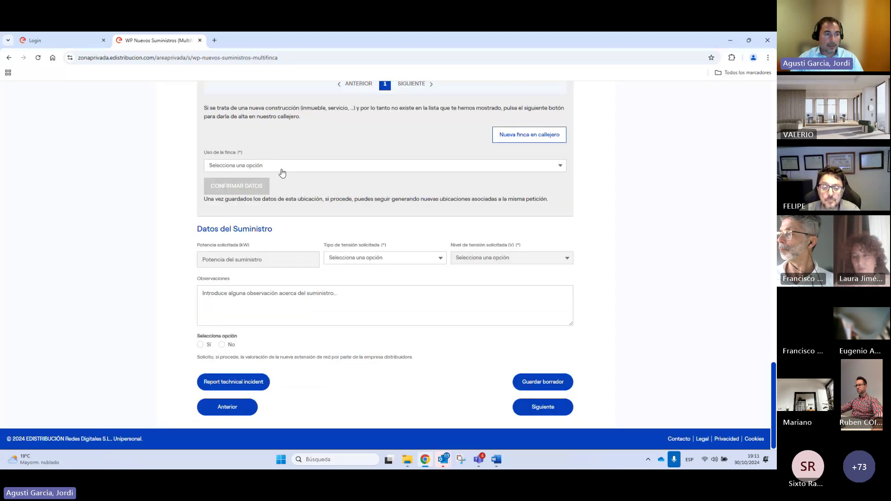
pyautogui.click(282, 167)
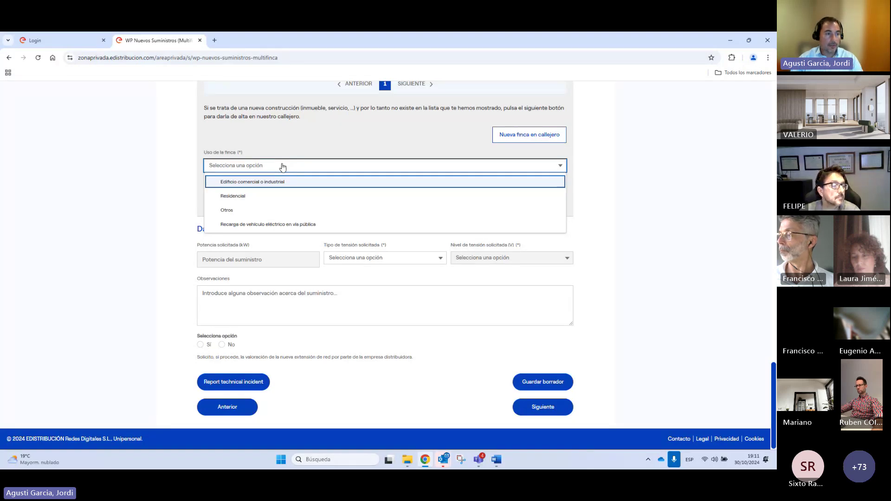
pyautogui.click(236, 196)
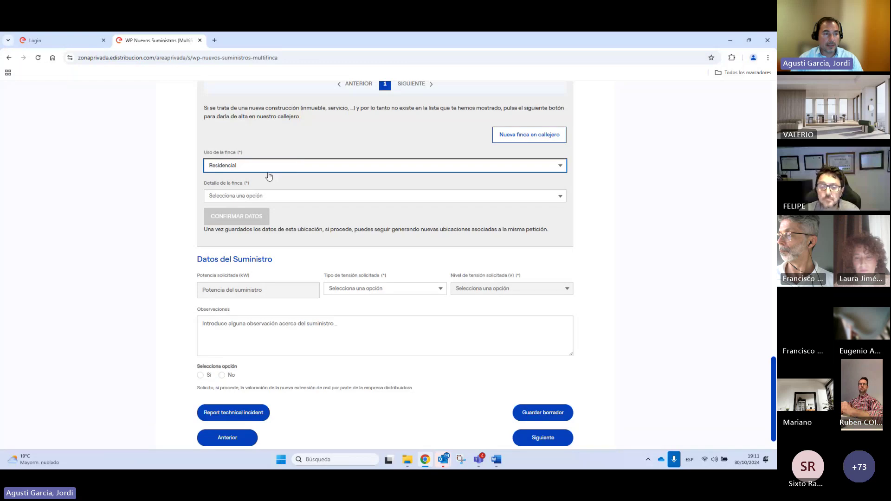
pyautogui.click(267, 196)
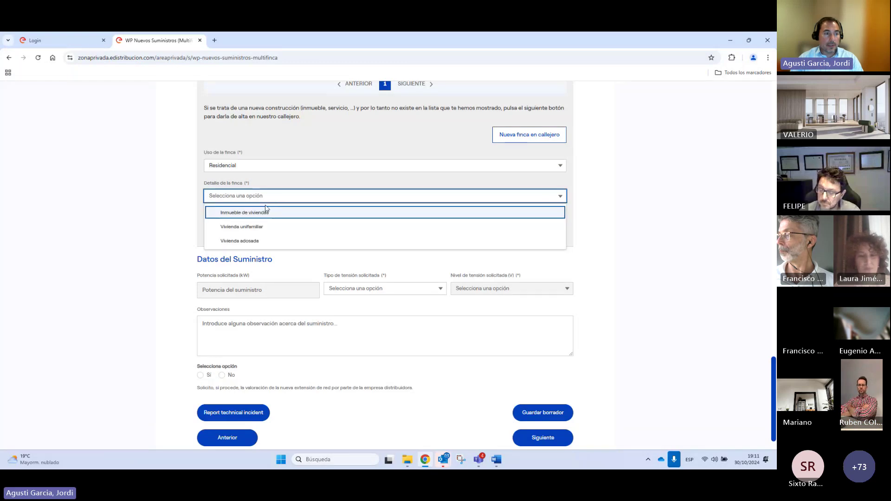
pyautogui.click(263, 214)
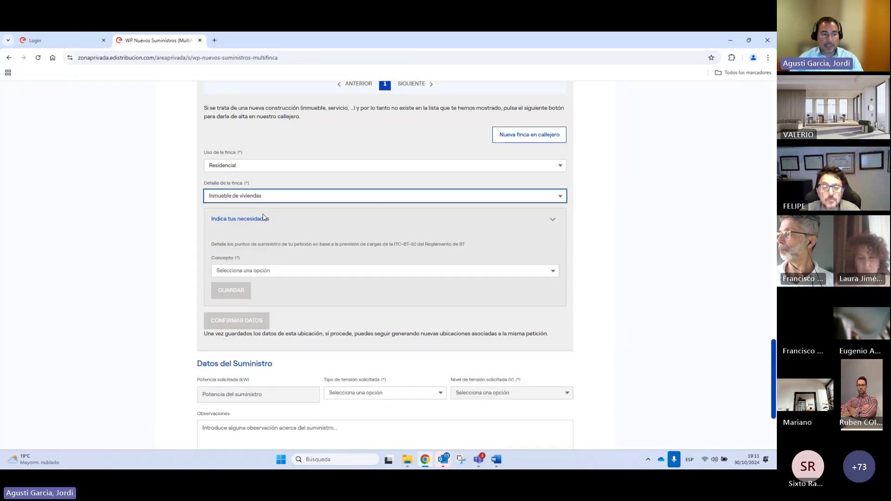
# - Specify basic-electrification dwellings (≤ 160 m2) as the concept, with 5 units, 100 m2 per unit and 5,75 kW unit power
pyautogui.click(288, 271)
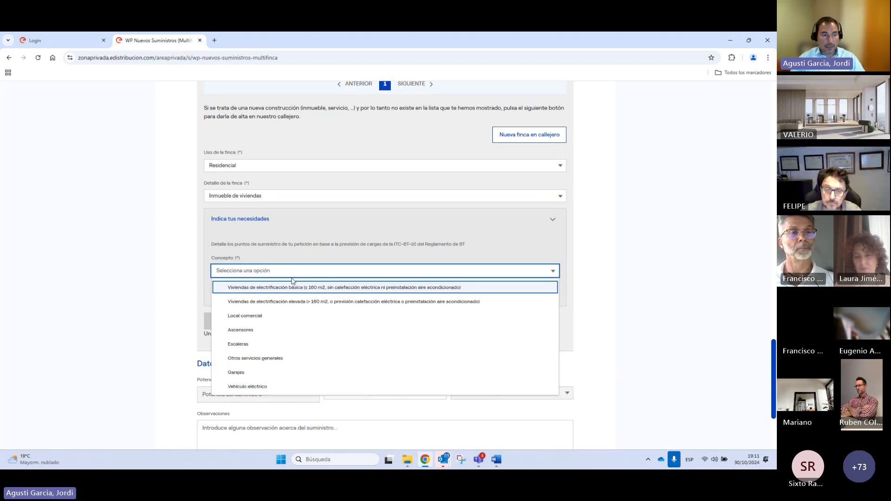
pyautogui.click(291, 289)
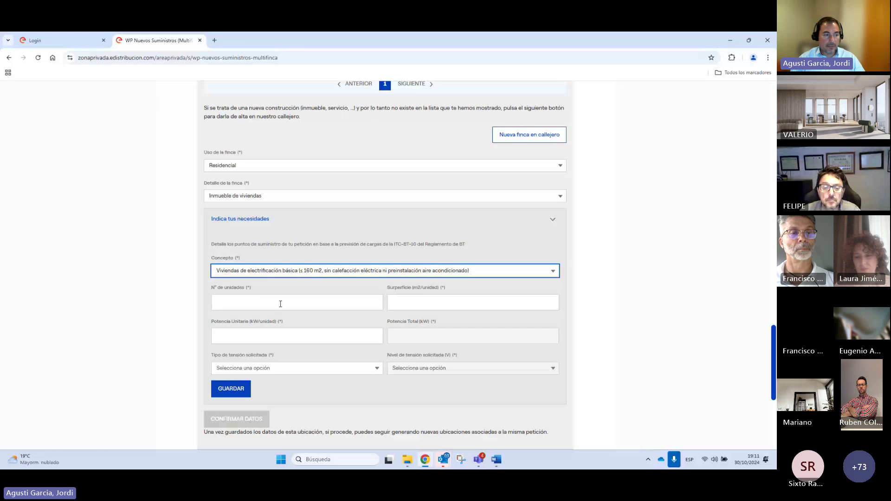
pyautogui.click(296, 300)
pyautogui.write('5')
pyautogui.click(424, 301)
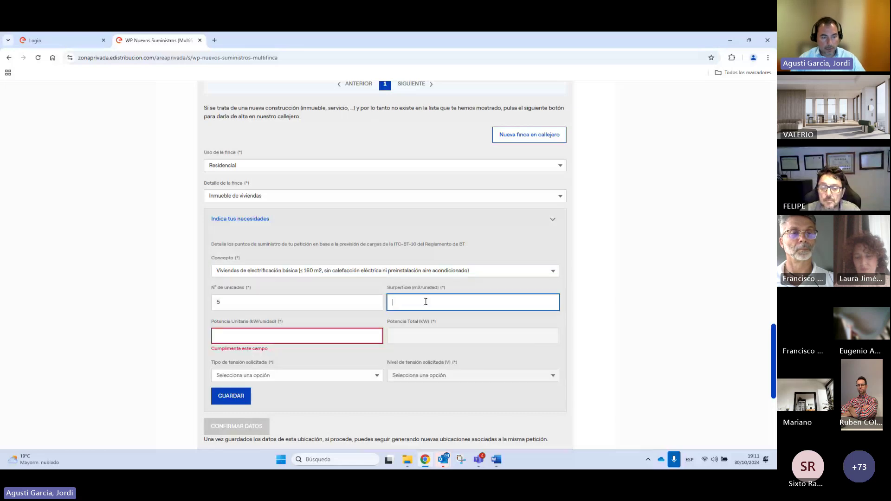
pyautogui.write('100')
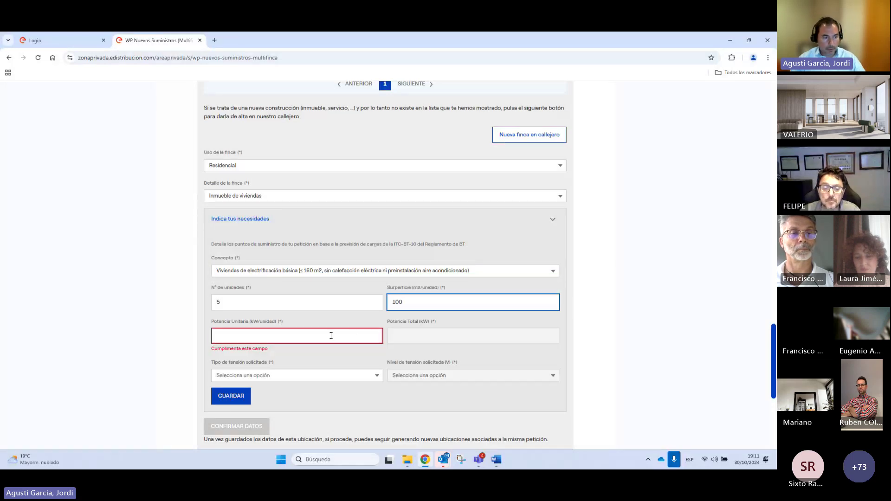
pyautogui.click(330, 334)
pyautogui.click(262, 360)
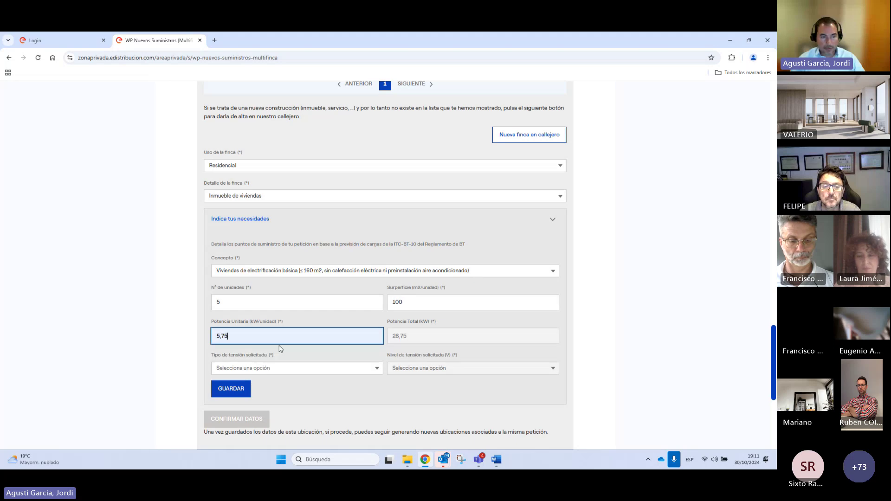
# - Set the dwellings' requested voltage type to BT and the voltage level to 230 V
pyautogui.scroll(-2, 353, 342)
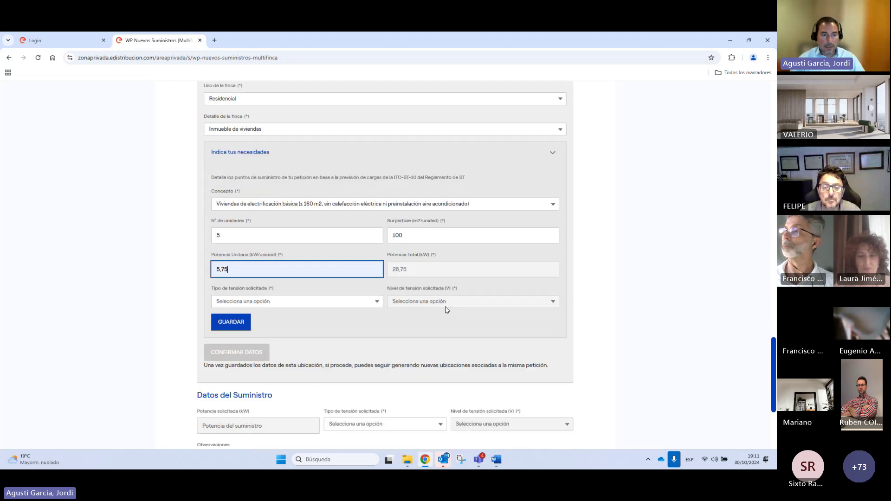
pyautogui.click(274, 290)
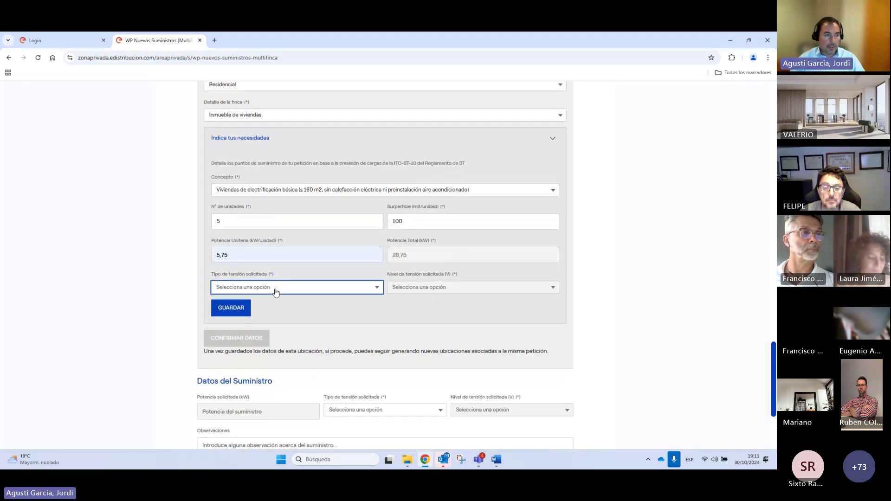
pyautogui.click(249, 330)
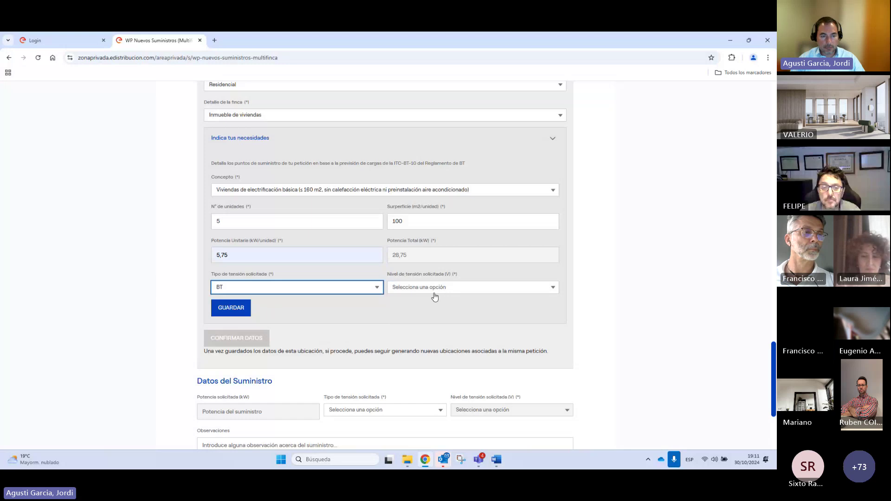
pyautogui.click(433, 293)
pyautogui.click(409, 303)
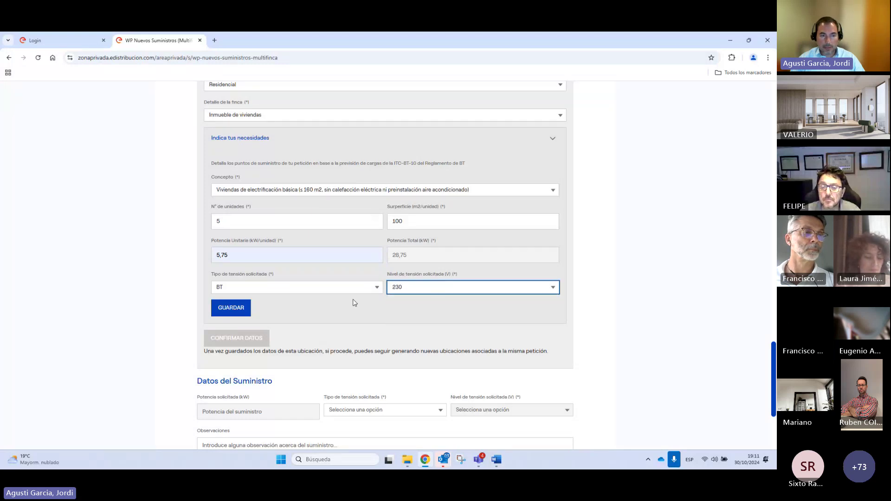
# - Save the basic-electrification dwellings entry and check its details in the list of informed supply points
pyautogui.click(233, 308)
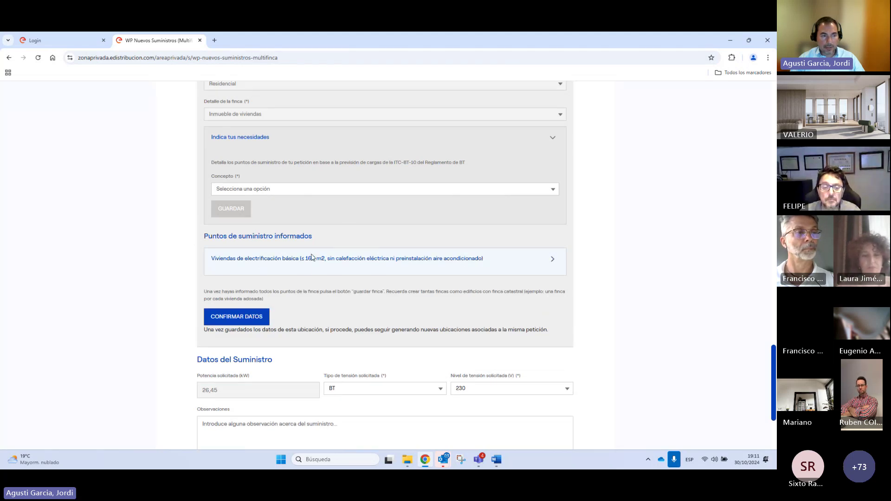
pyautogui.scroll(-1, 285, 297)
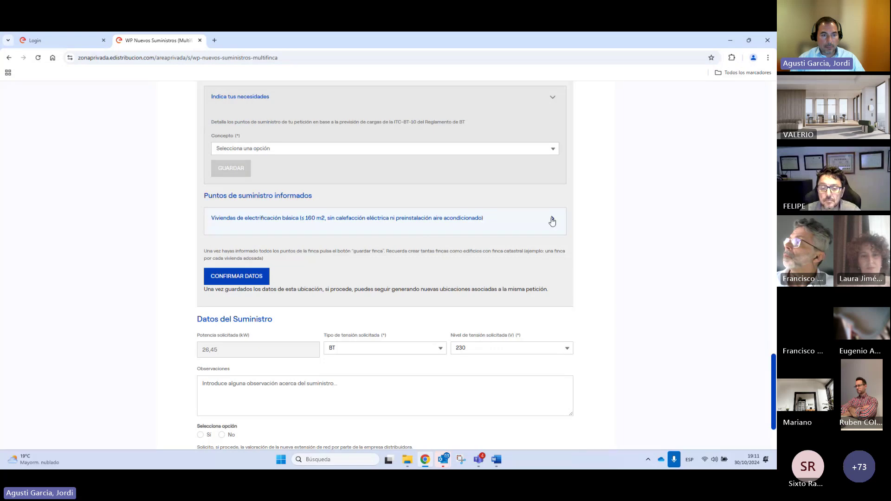
pyautogui.click(553, 220)
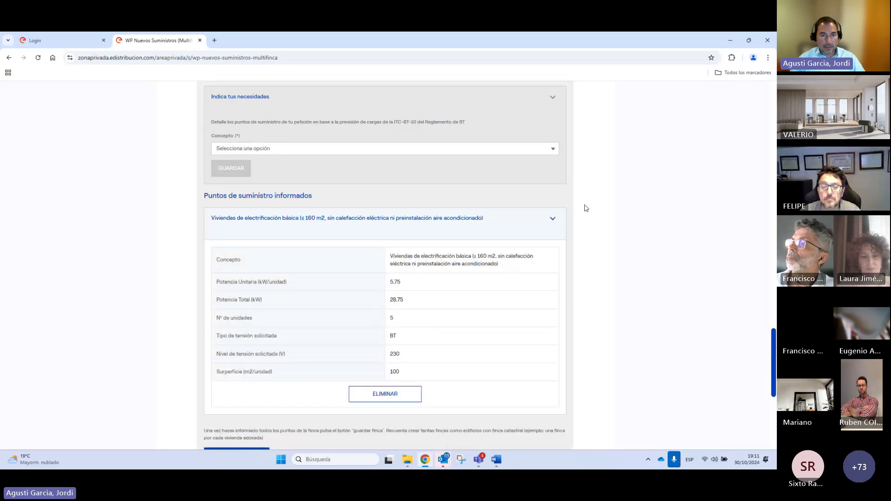
pyautogui.click(554, 220)
pyautogui.scroll(-2, 223, 283)
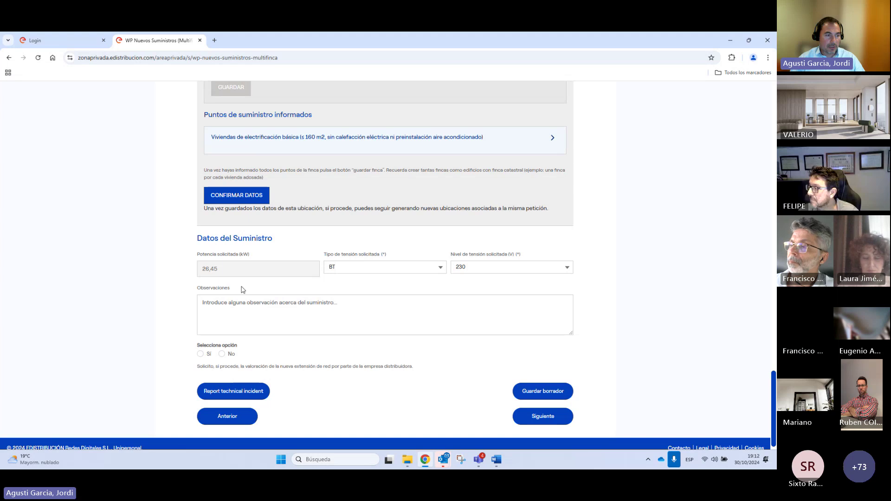
# - Start another supply need with Ascensores as the concept, 1 unit and 5 kW unit power
pyautogui.scroll(2, 269, 247)
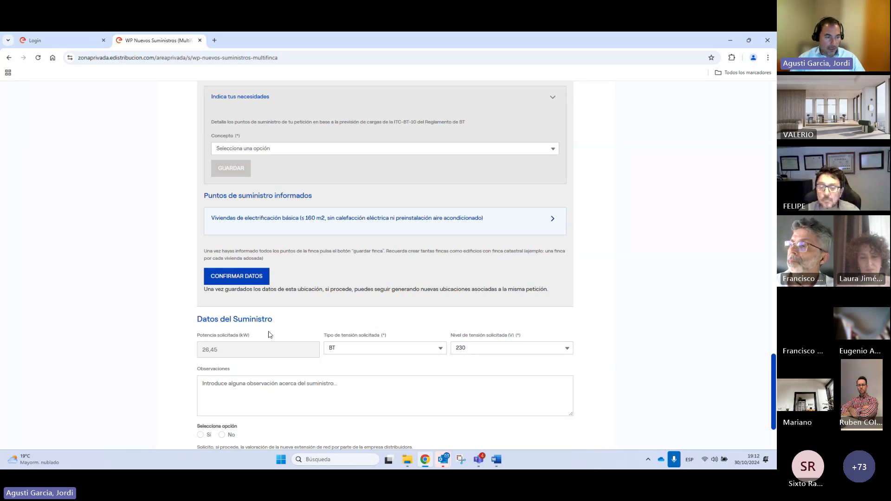
pyautogui.scroll(1, 298, 315)
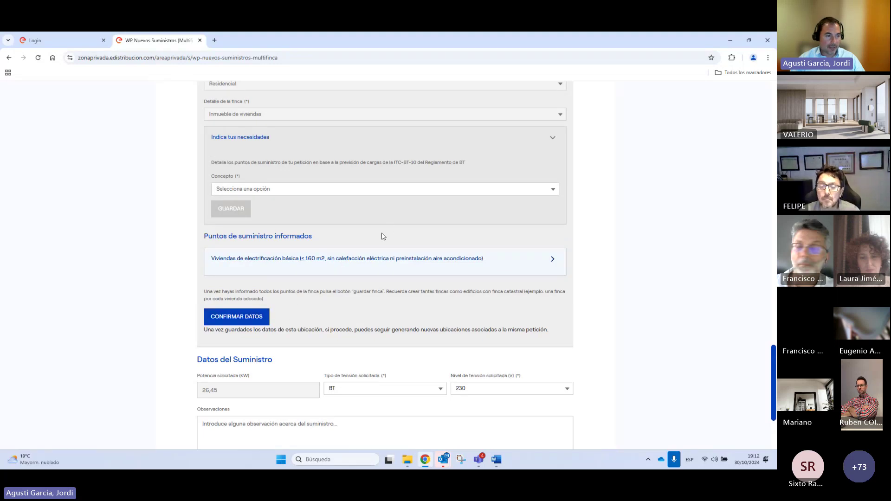
pyautogui.scroll(2, 333, 235)
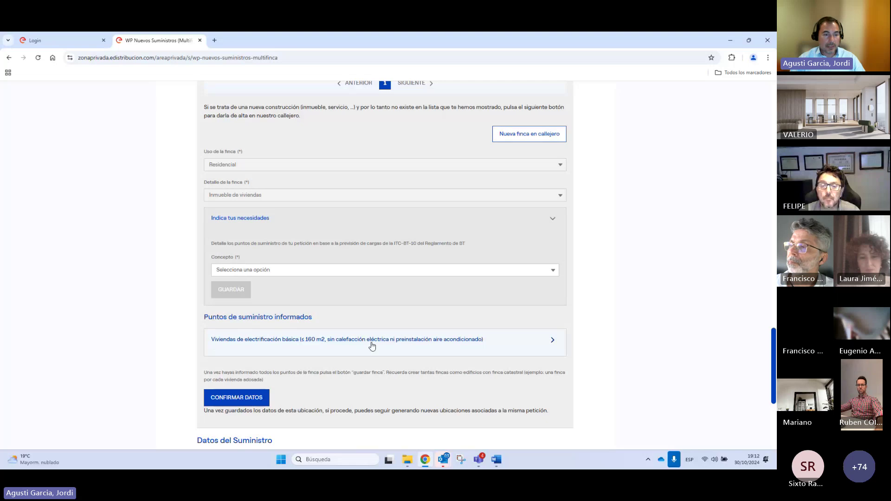
pyautogui.click(376, 270)
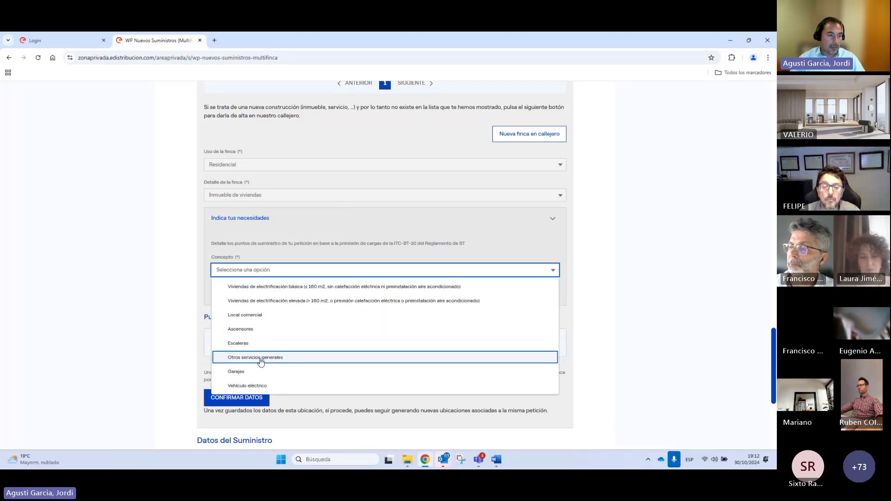
pyautogui.click(302, 329)
pyautogui.click(312, 301)
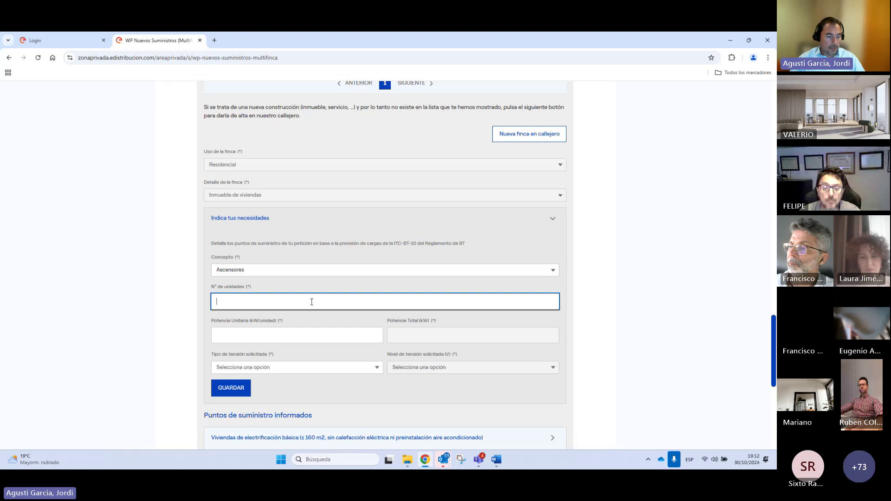
pyautogui.write('1')
pyautogui.click(296, 335)
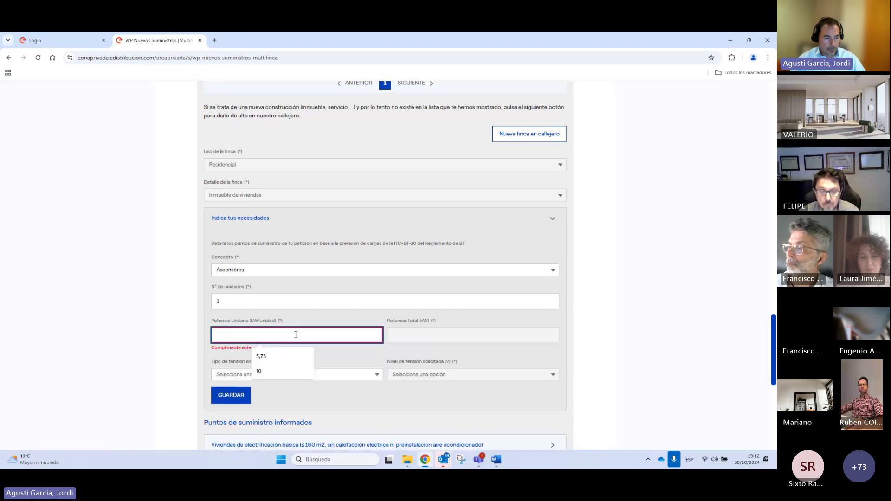
pyautogui.write('5')
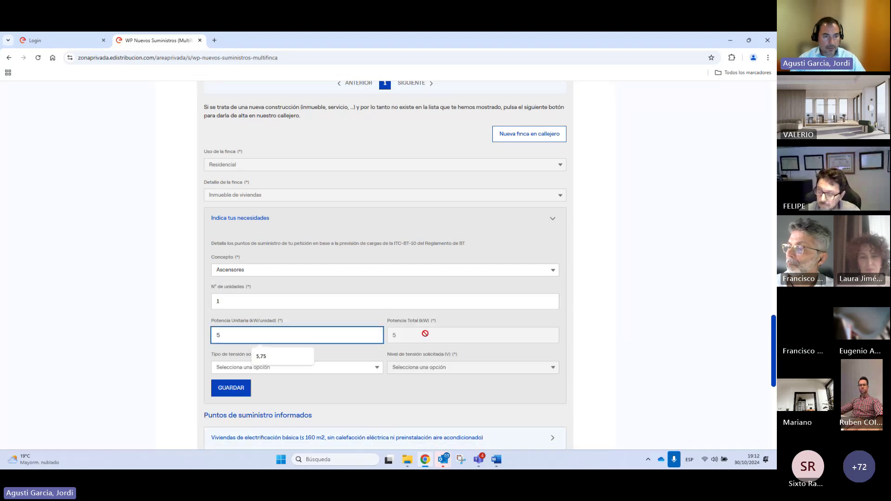
# - Set the elevator's requested voltage type to BT and level to 3x230/400 V, and save the entry
pyautogui.click(278, 369)
pyautogui.click(245, 411)
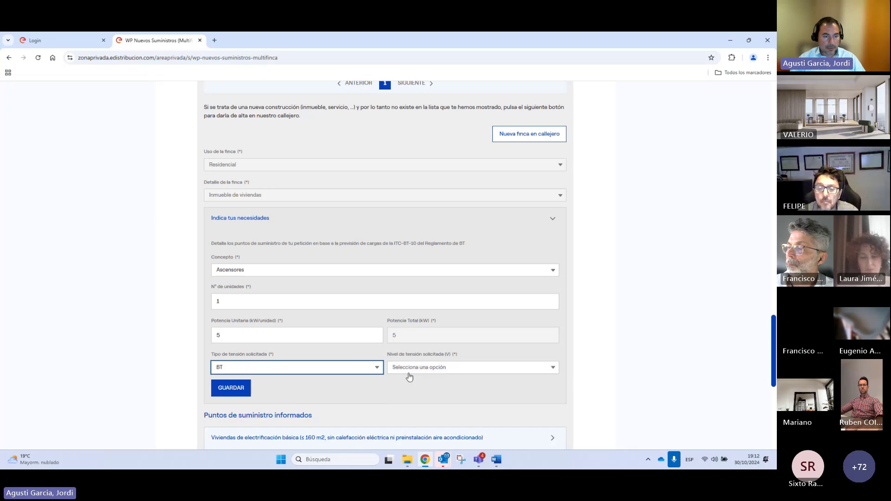
pyautogui.click(417, 370)
pyautogui.click(435, 398)
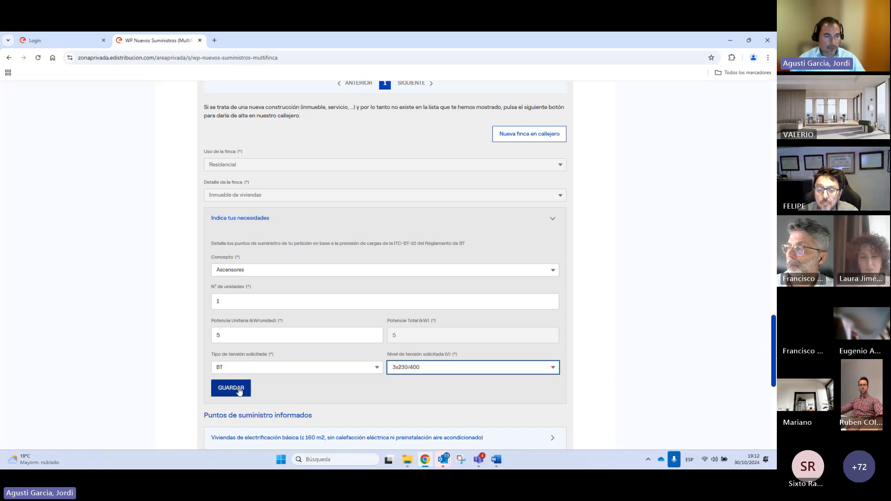
pyautogui.click(238, 389)
# - Start a Local comercial supply need with 1 unit, 100 m2 per unit and 10 kW unit power
pyautogui.scroll(-2, 497, 274)
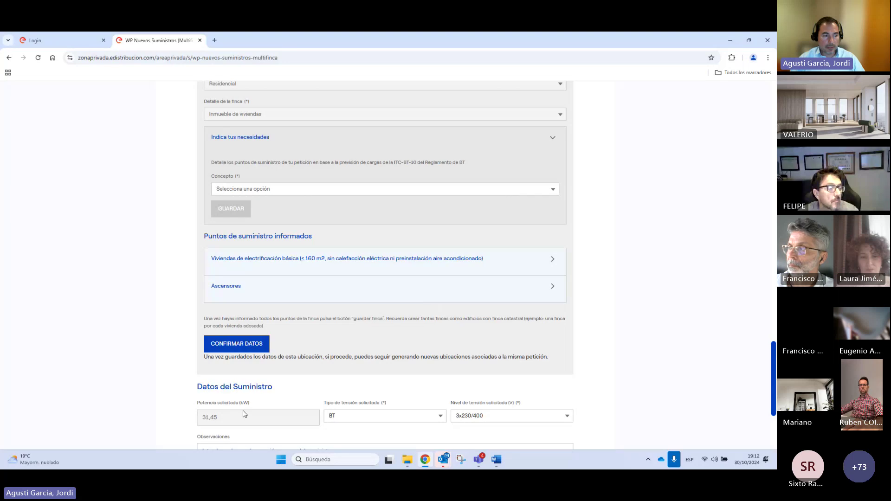
pyautogui.scroll(-1, 343, 275)
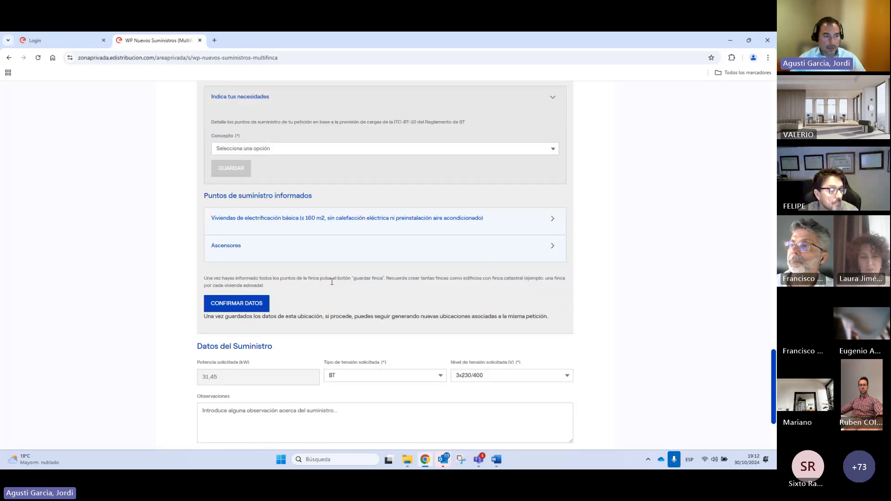
pyautogui.click(308, 149)
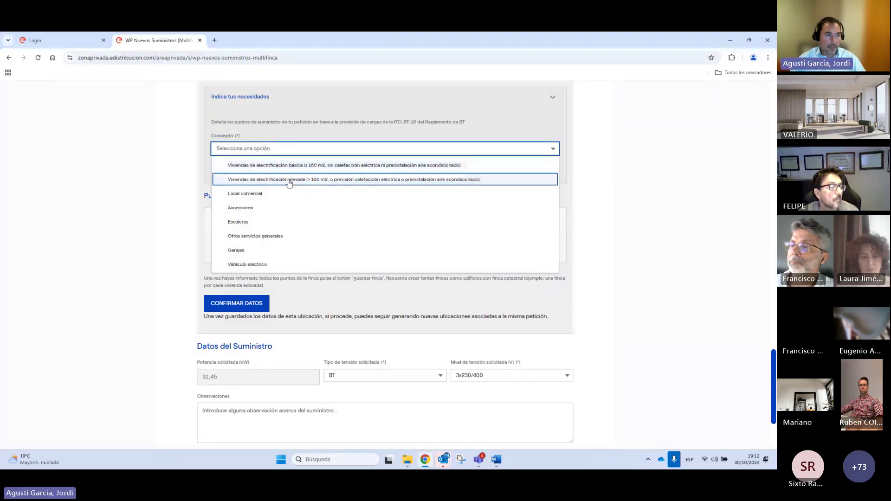
pyautogui.click(273, 192)
pyautogui.click(291, 176)
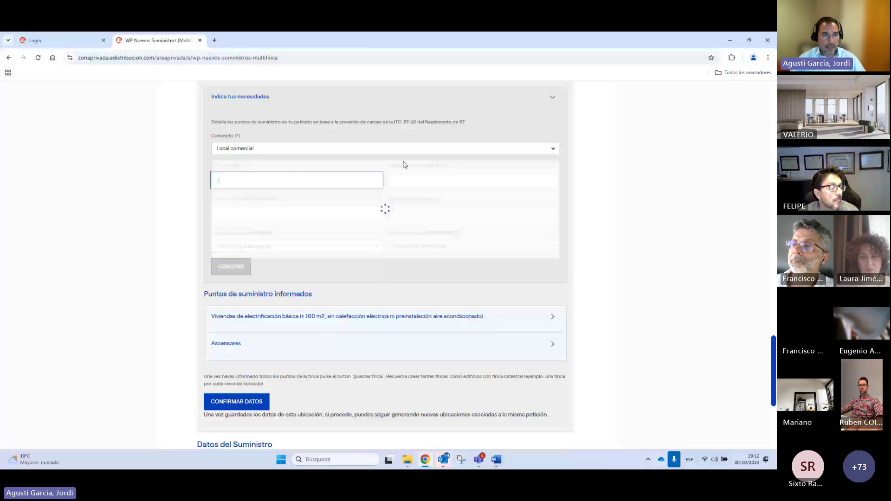
pyautogui.click(436, 181)
pyautogui.write('103')
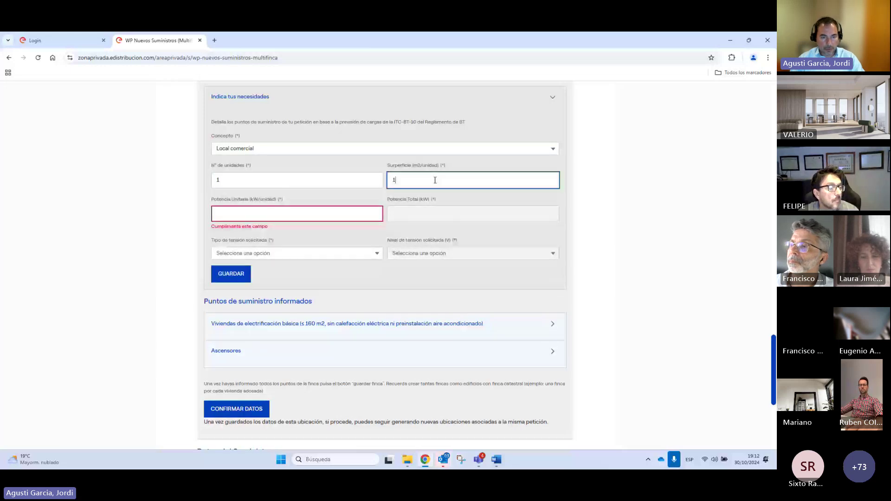
pyautogui.click(305, 213)
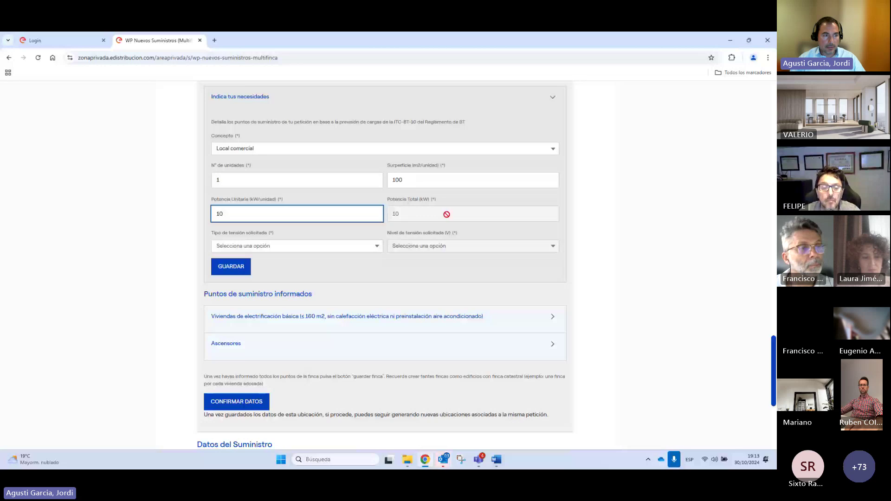
# - Set the commercial premises' requested voltage type to BT and level to 230 V, and save the entry
pyautogui.click(287, 246)
pyautogui.click(238, 292)
pyautogui.click(409, 243)
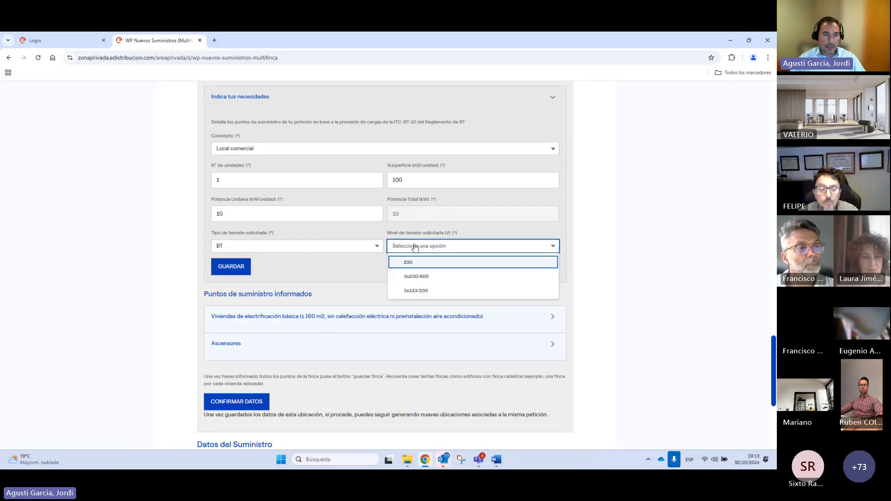
pyautogui.click(418, 265)
pyautogui.click(251, 268)
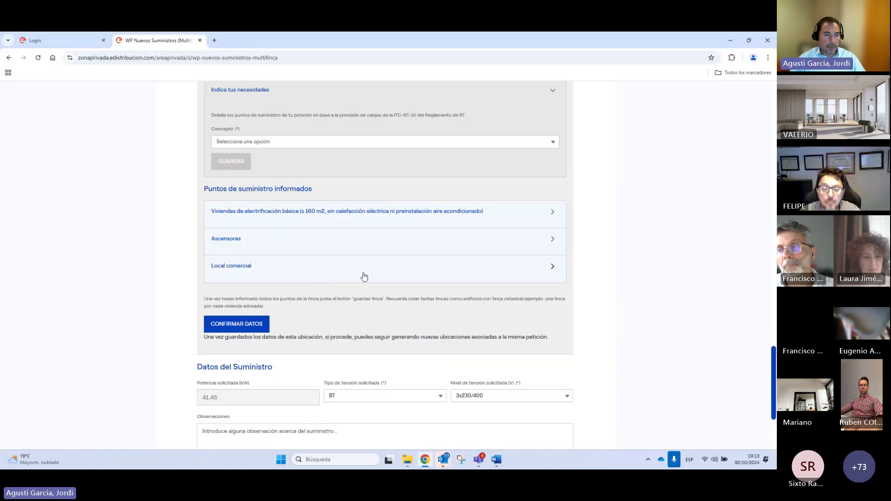
# - Confirm the location's data and check the coordinates and supply needs recorded under the saved property
pyautogui.scroll(-2, 353, 267)
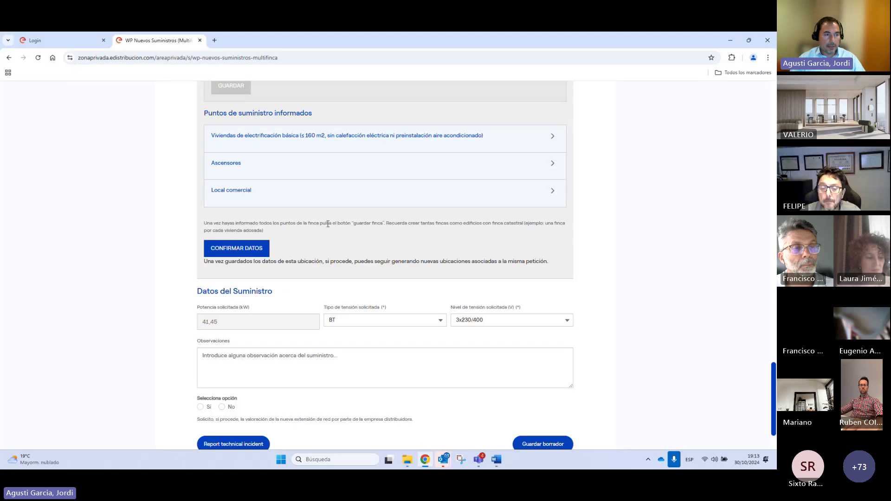
pyautogui.click(241, 253)
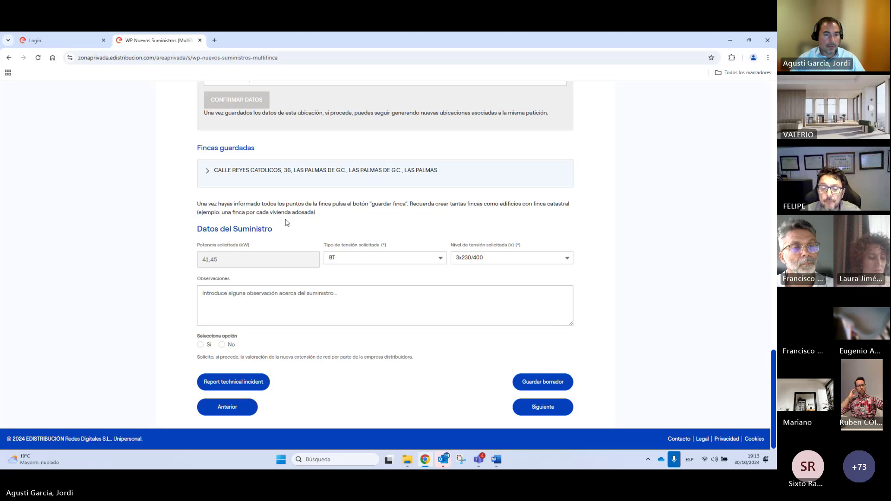
pyautogui.scroll(1, 290, 221)
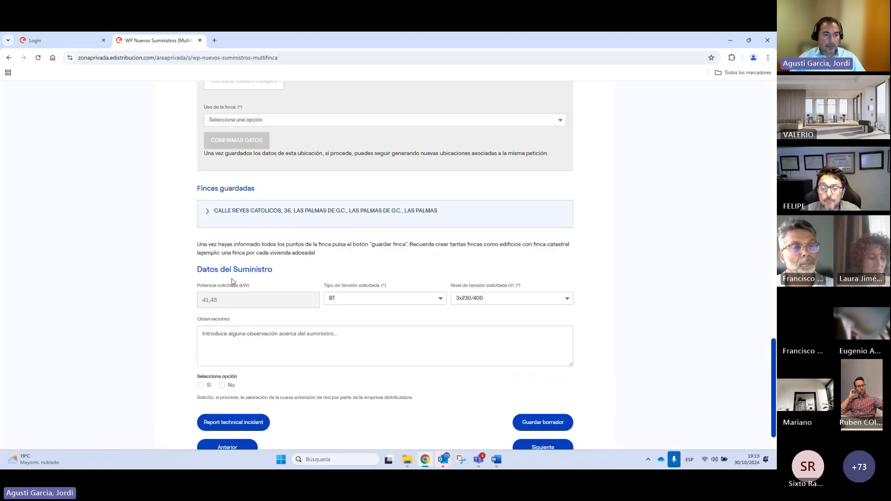
pyautogui.click(208, 212)
pyautogui.scroll(-3, 374, 236)
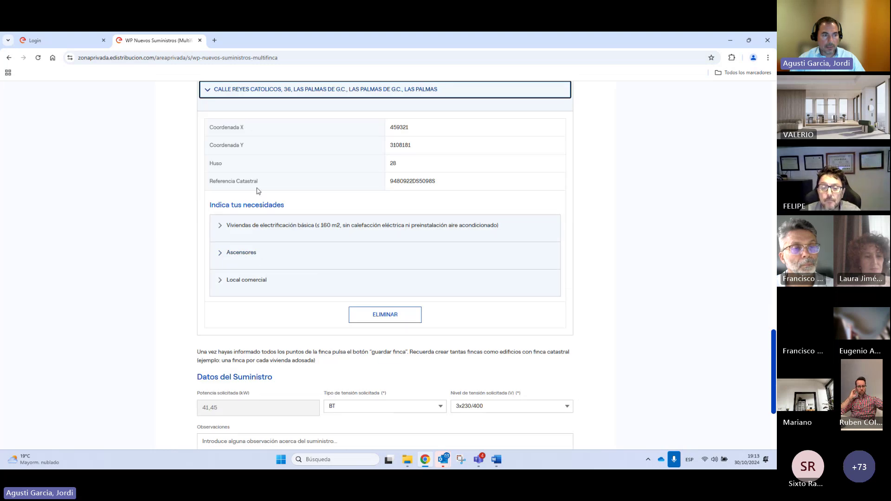
pyautogui.click(208, 92)
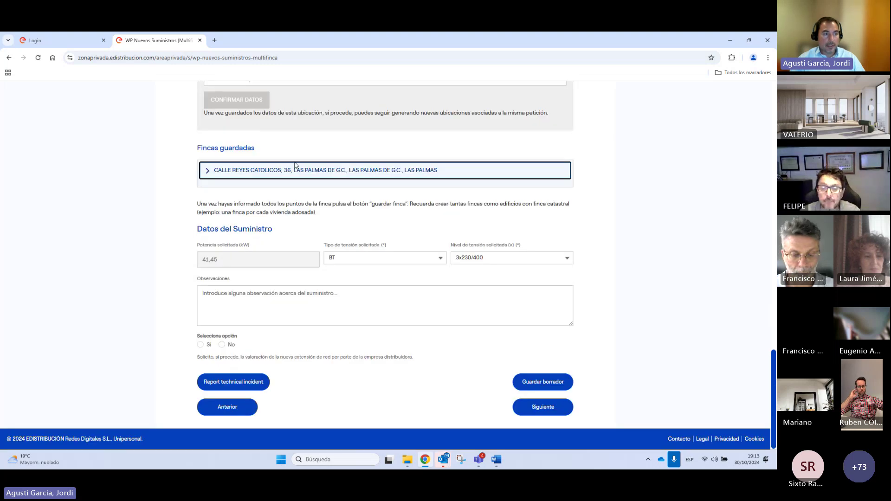
# - Examine the cleared location form available for adding another property and the Fincas guardadas section
pyautogui.scroll(2, 344, 233)
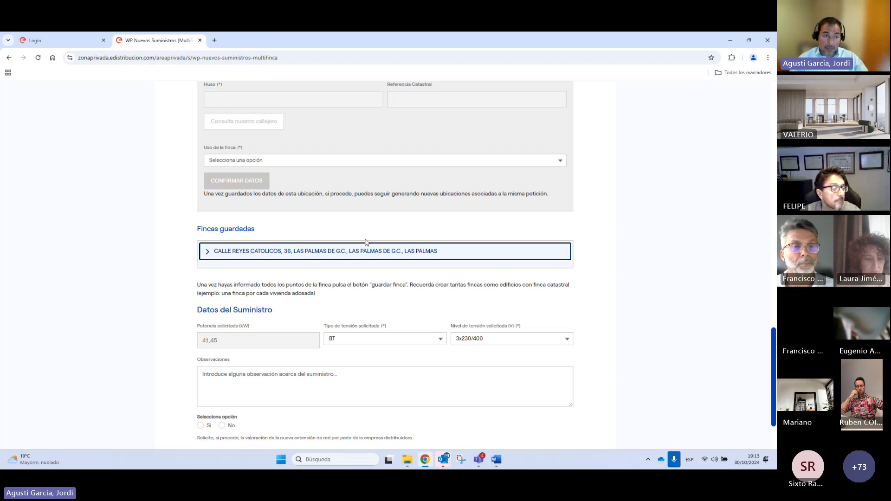
pyautogui.scroll(2, 365, 241)
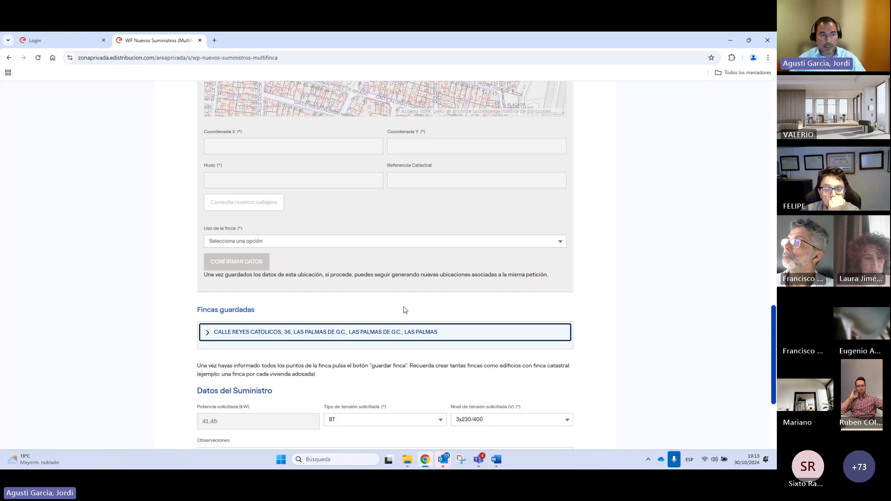
pyautogui.scroll(3, 672, 178)
pyautogui.scroll(4, 672, 179)
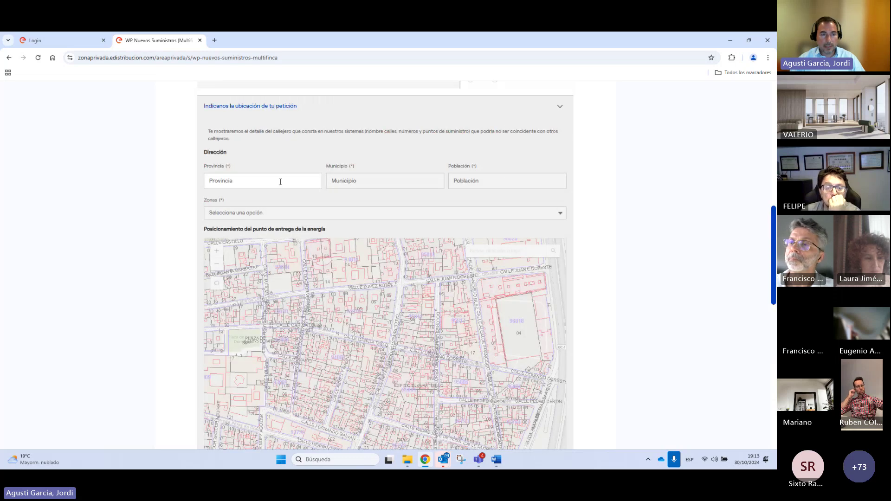
pyautogui.scroll(-2, 585, 166)
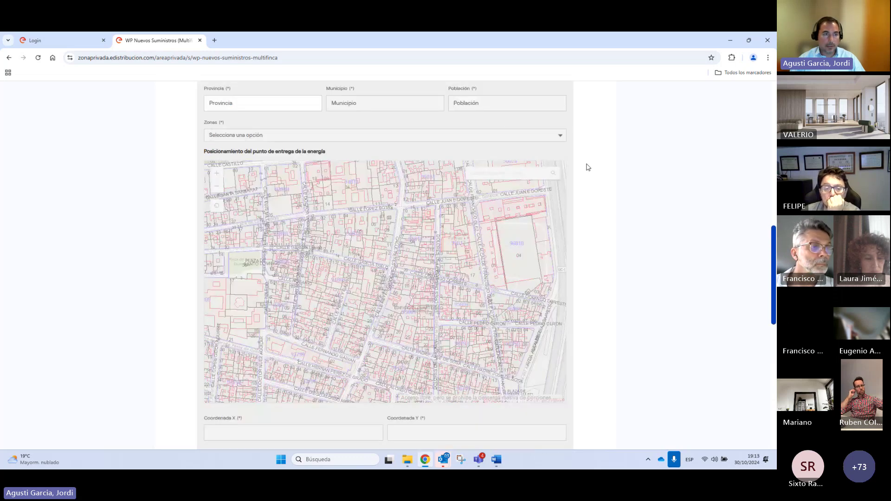
pyautogui.scroll(2, 228, 218)
pyautogui.scroll(-4, 135, 305)
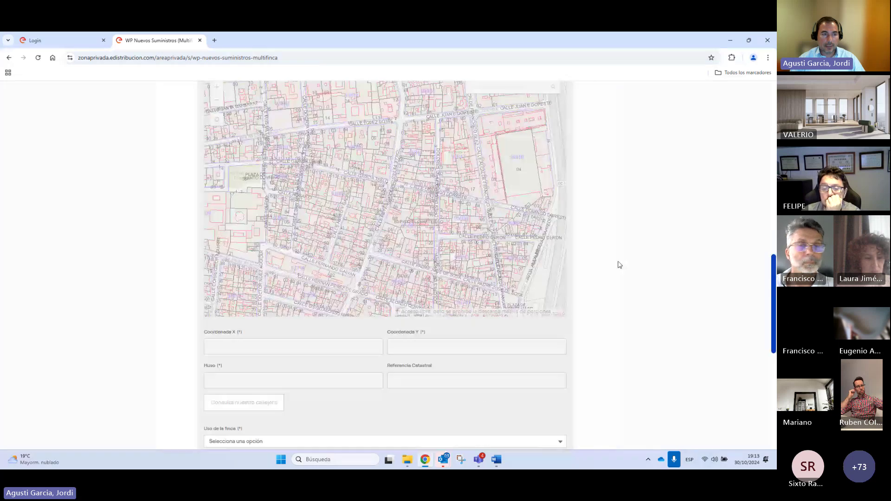
pyautogui.scroll(1, 619, 232)
pyautogui.scroll(2, 624, 190)
pyautogui.scroll(-3, 617, 209)
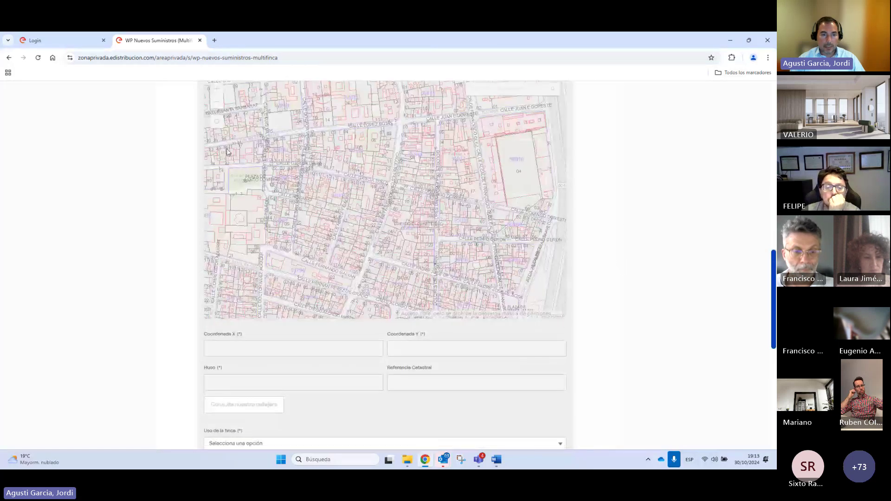
pyautogui.scroll(-4, 603, 222)
pyautogui.scroll(-1, 434, 310)
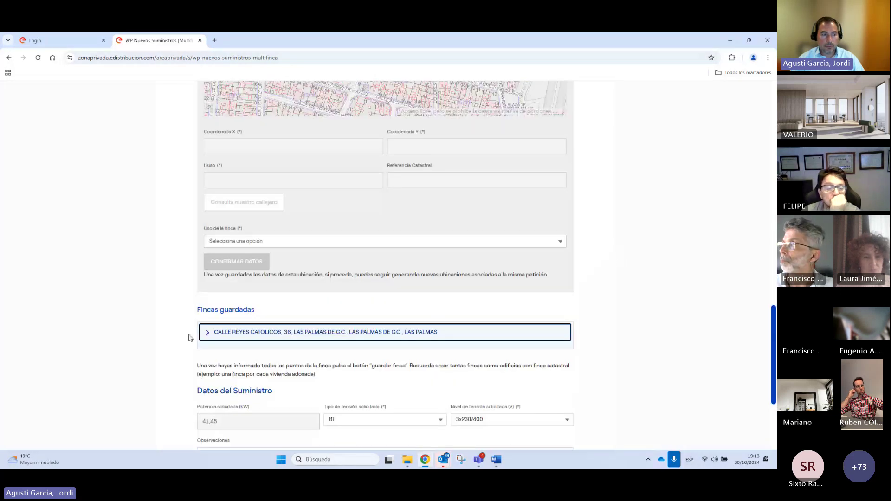
pyautogui.scroll(-3, 209, 189)
pyautogui.moveTo(255, 188); pyautogui.dragTo(215, 189)
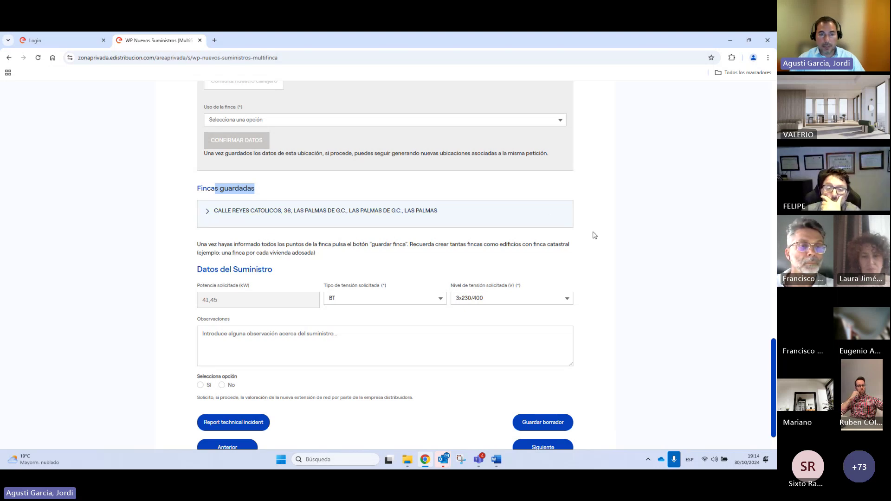
pyautogui.click(267, 191)
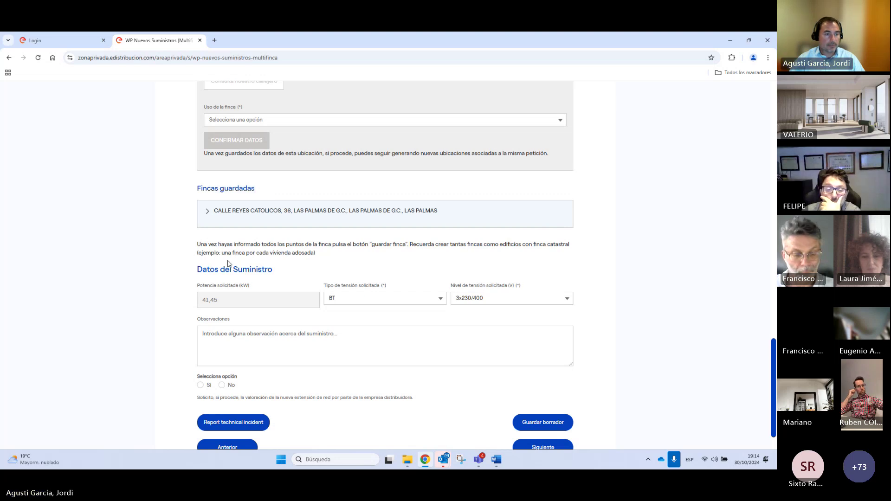
# - Request the distributor's valuation of the new network extension by choosing Sí under Datos del Suministro
pyautogui.scroll(-2, 227, 264)
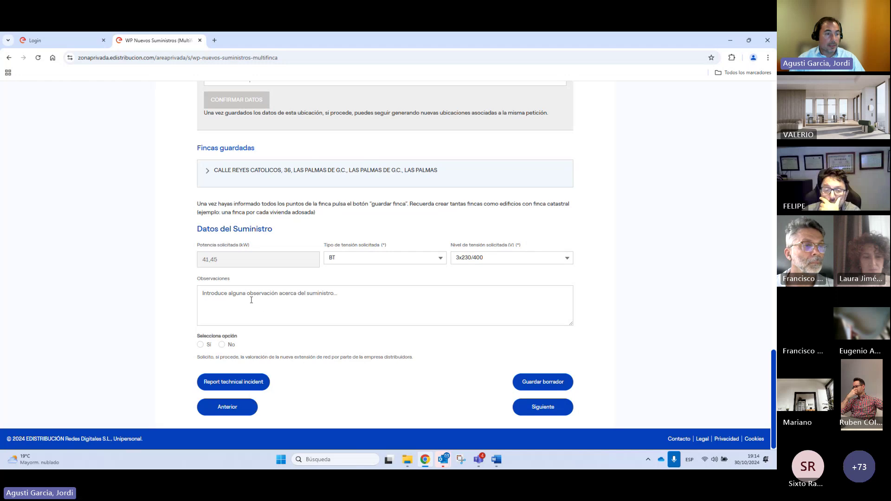
pyautogui.click(294, 303)
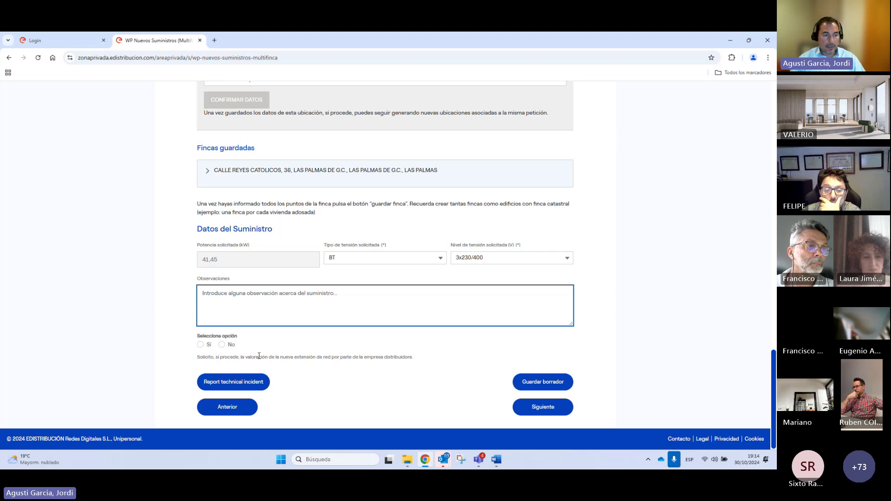
pyautogui.moveTo(259, 356); pyautogui.dragTo(417, 360)
pyautogui.click(267, 336)
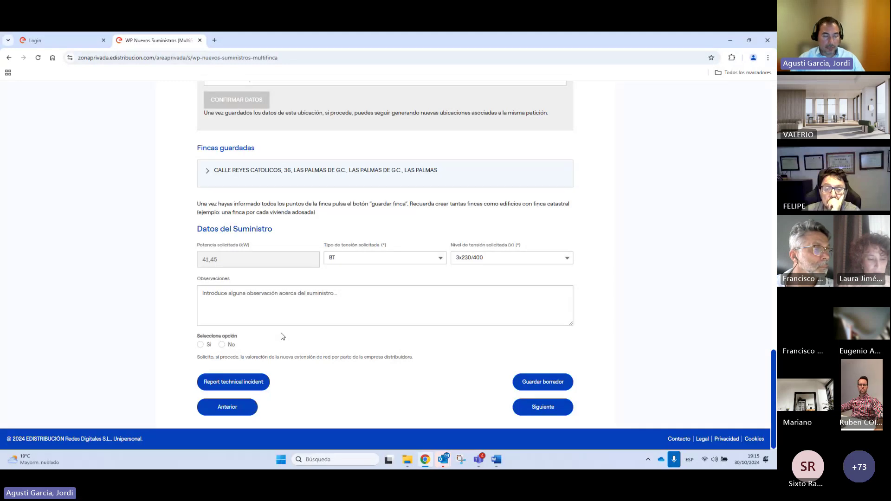
pyautogui.click(200, 344)
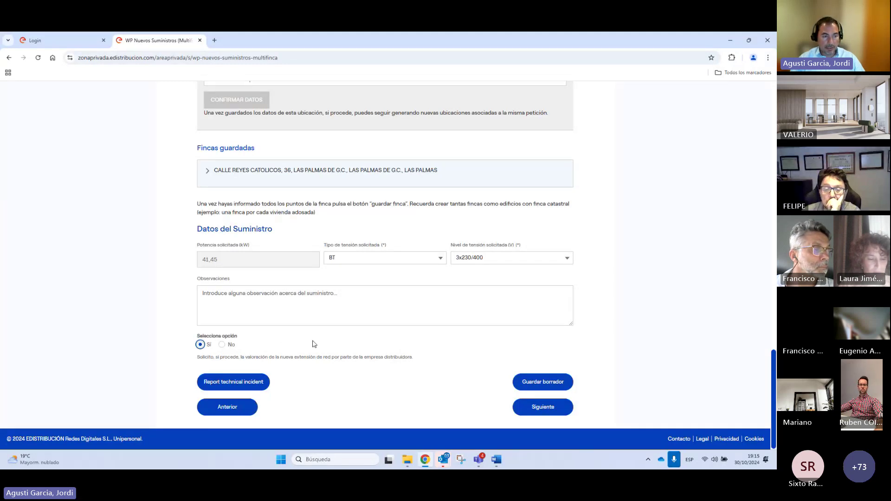
pyautogui.click(221, 345)
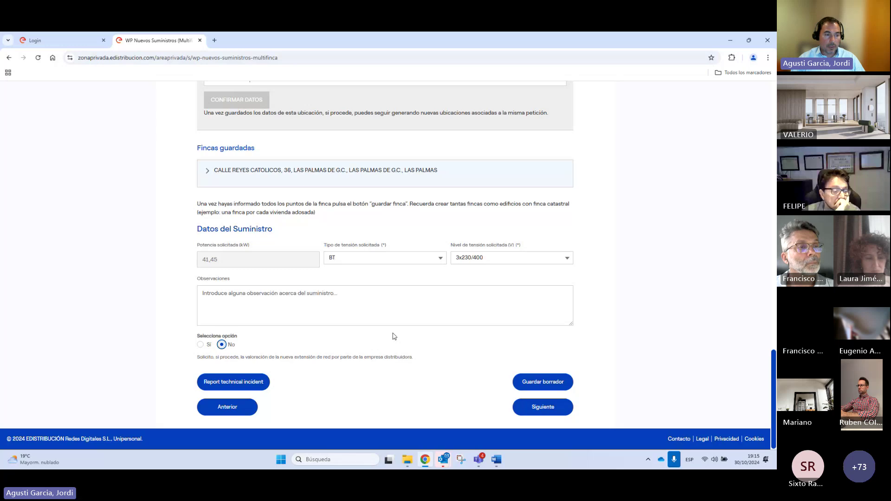
pyautogui.click(201, 345)
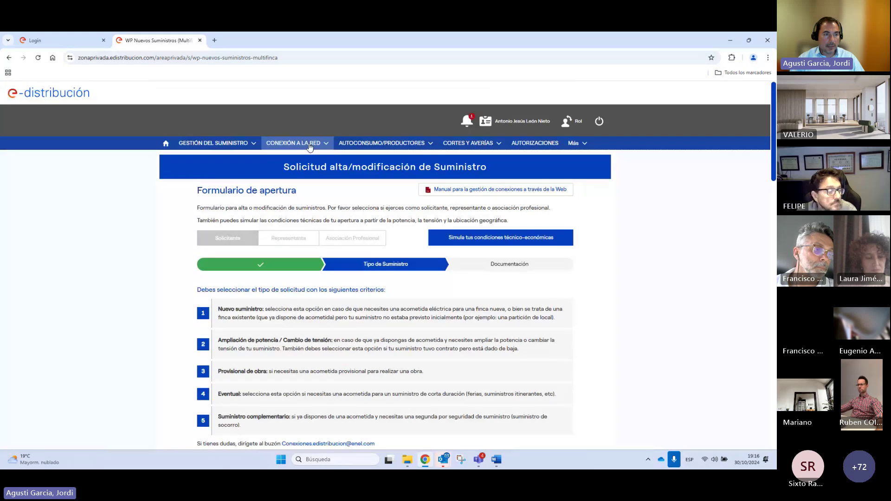
pyautogui.click(297, 143)
pyautogui.click(609, 304)
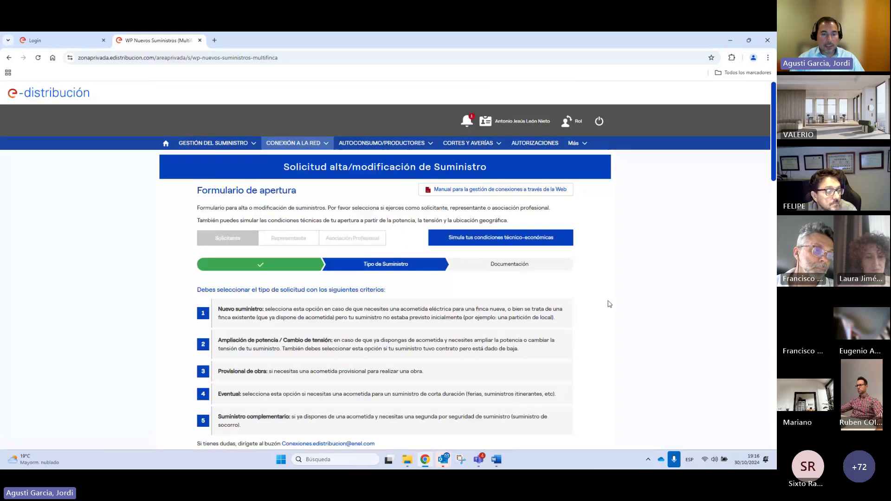
pyautogui.scroll(-4, 581, 366)
pyautogui.scroll(-7, 581, 368)
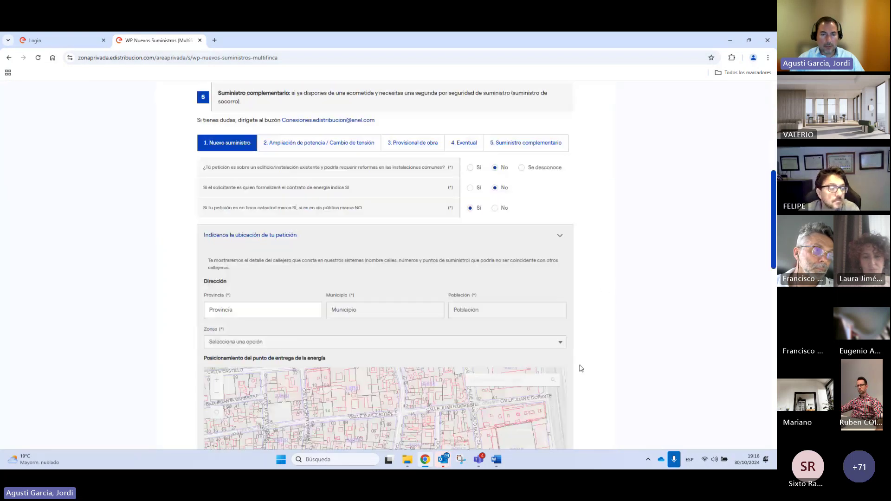
pyautogui.scroll(-10, 580, 368)
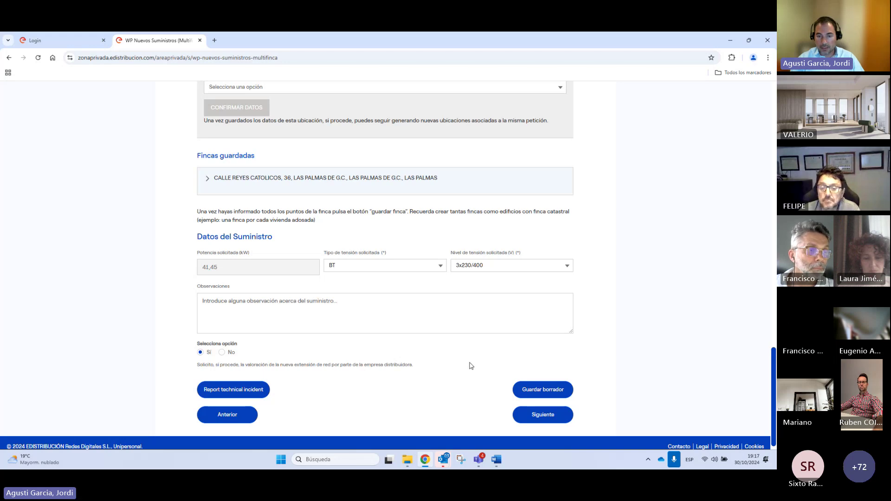
# - Open the technical incident report, accept its notice, examine the comments and attachment fields, and close it without sending
pyautogui.click(234, 391)
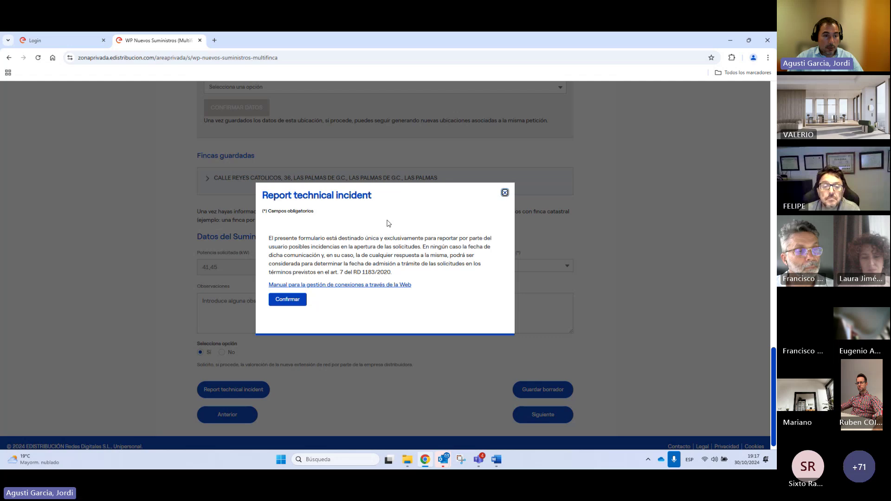
pyautogui.click(283, 300)
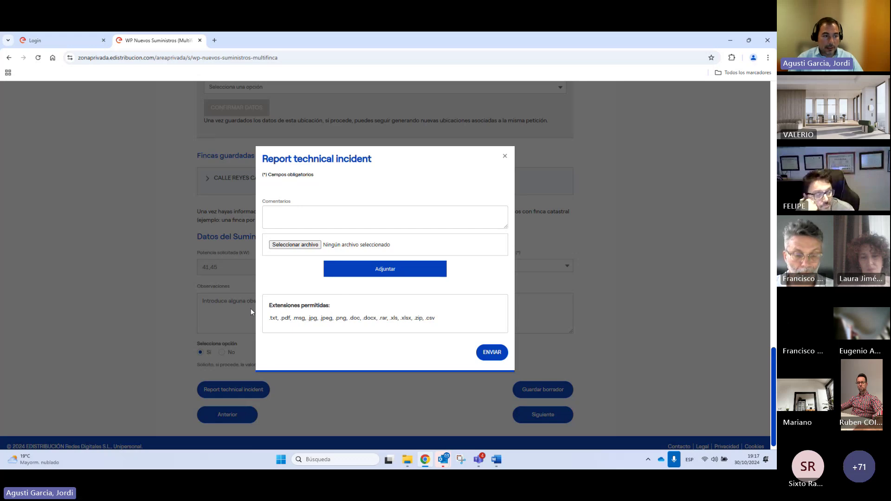
pyautogui.click(308, 218)
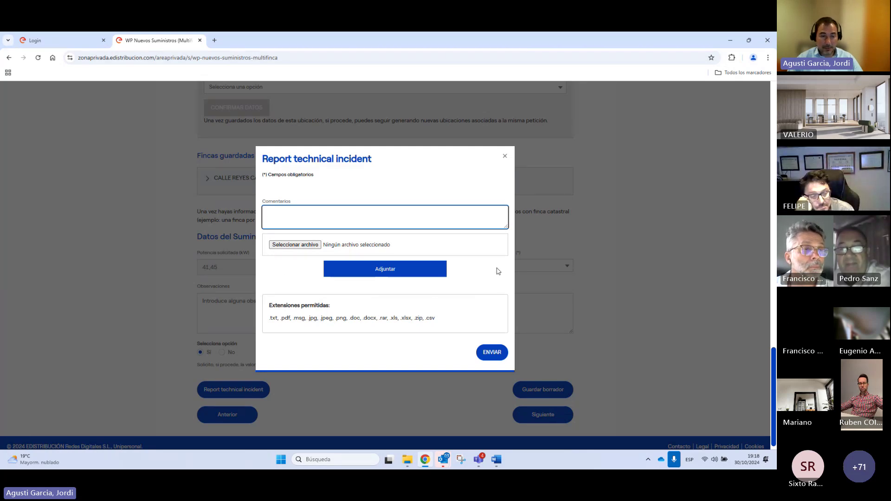
pyautogui.click(505, 156)
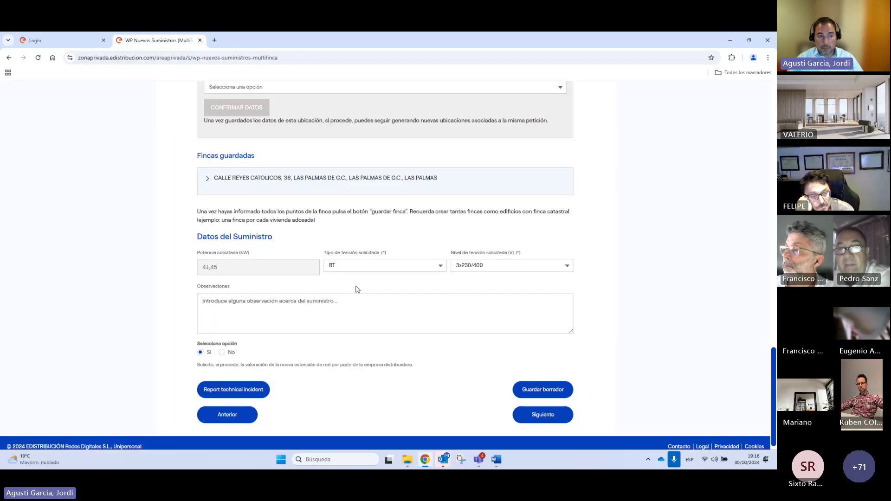